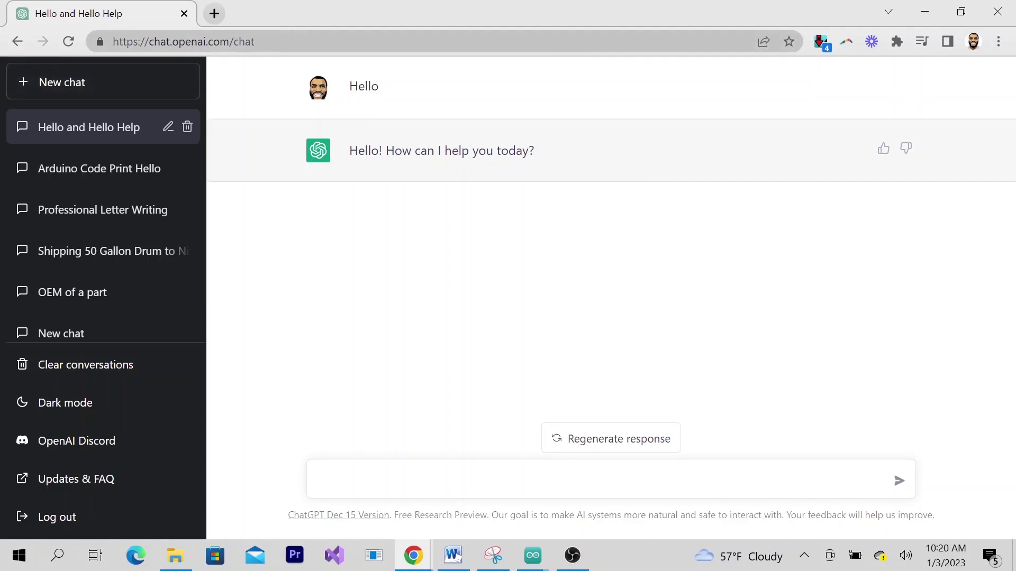
Step: Check the Word TODO list, then return to ChatGPT and open a new empty chat
left_click_drag(153, 41, 255, 41)
left_click(452, 556)
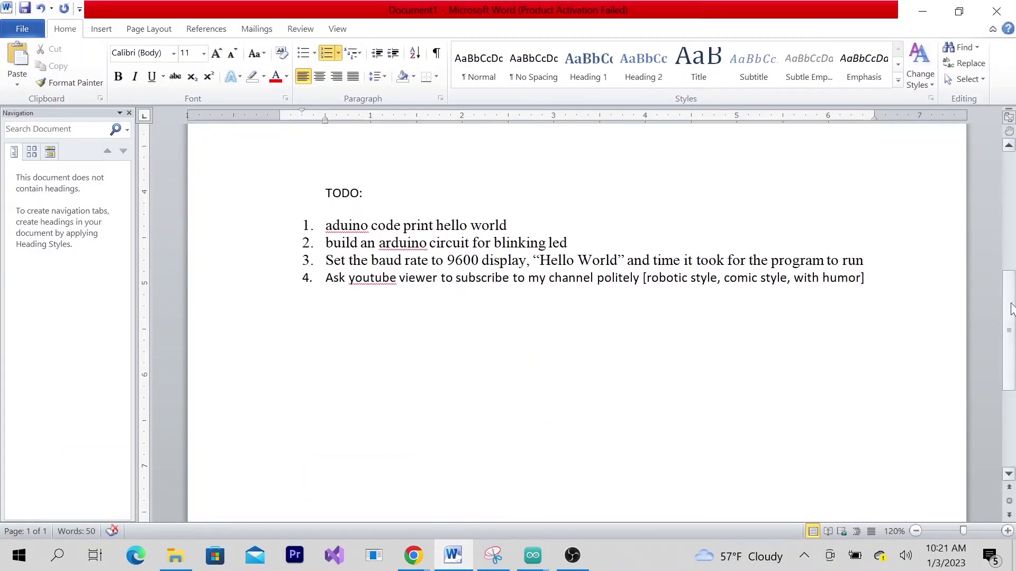
left_click_drag(1011, 310, 1009, 289)
key("alt+Tab")
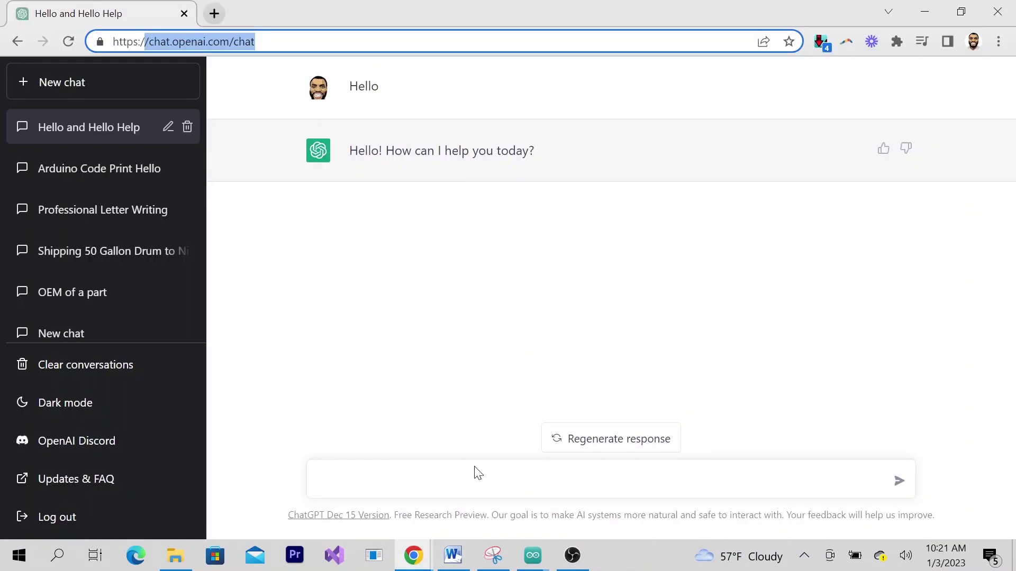
left_click(65, 97)
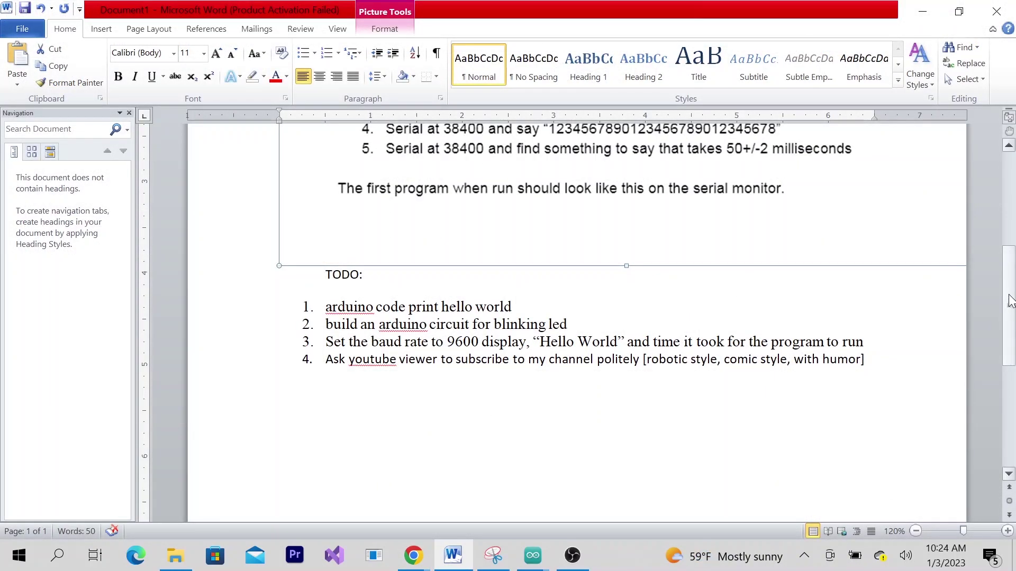
left_click_drag(1011, 301, 1010, 211)
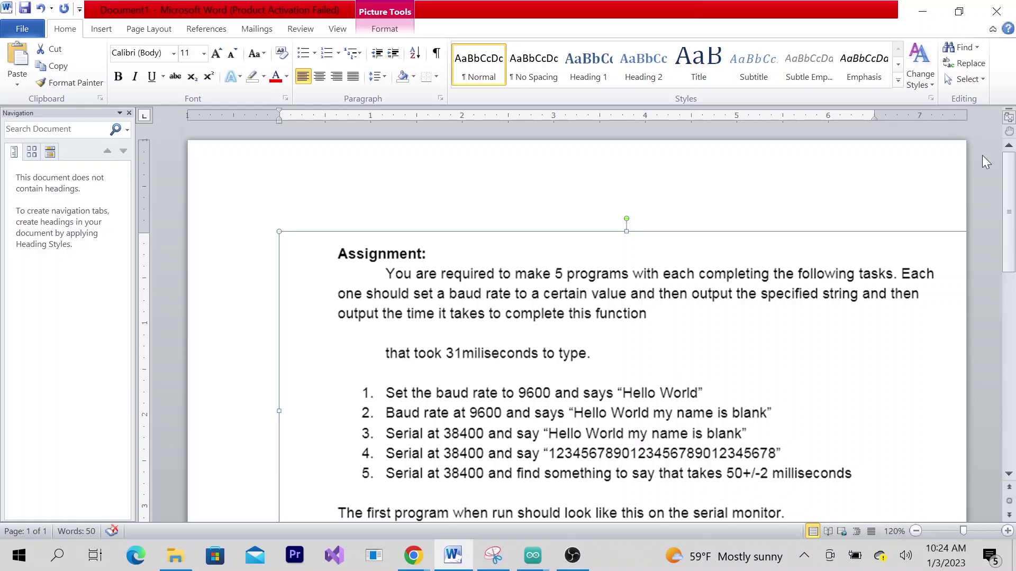
left_click_drag(1013, 187, 1012, 269)
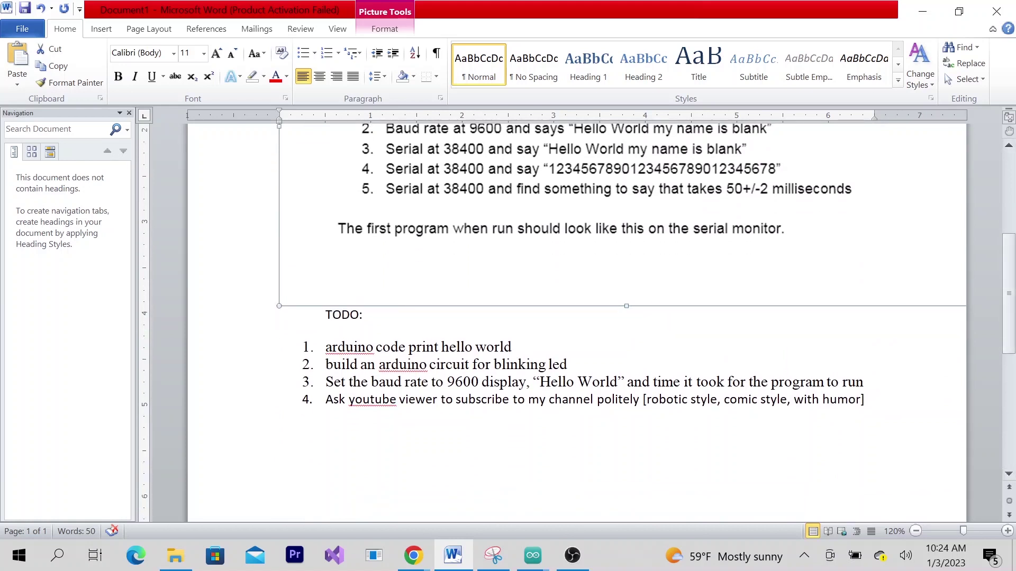
Step: Send the pasted first TODO item as 'Arduino code print hello world', without its list number
left_click(921, 13)
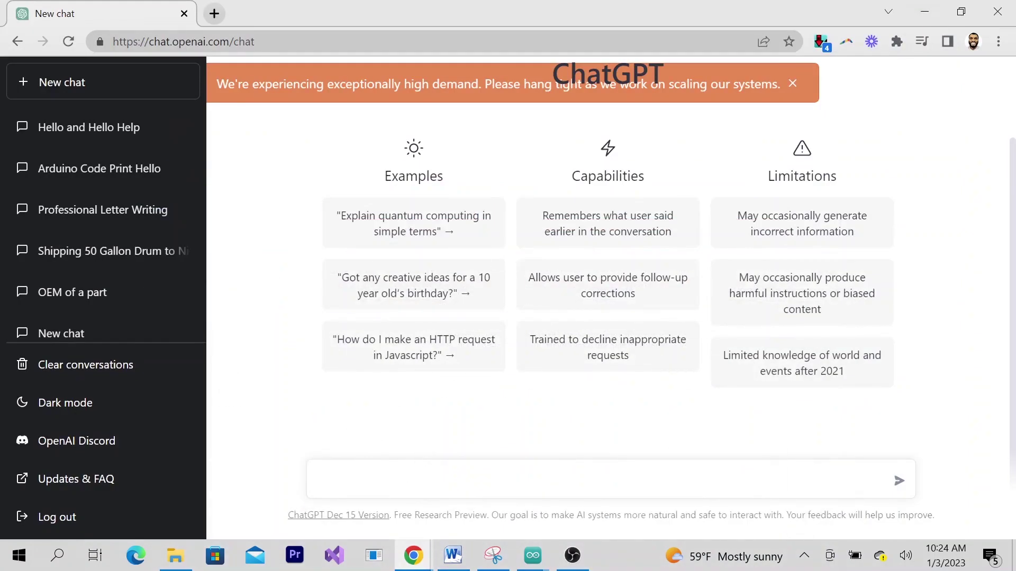
type("1. arduino code print hello world")
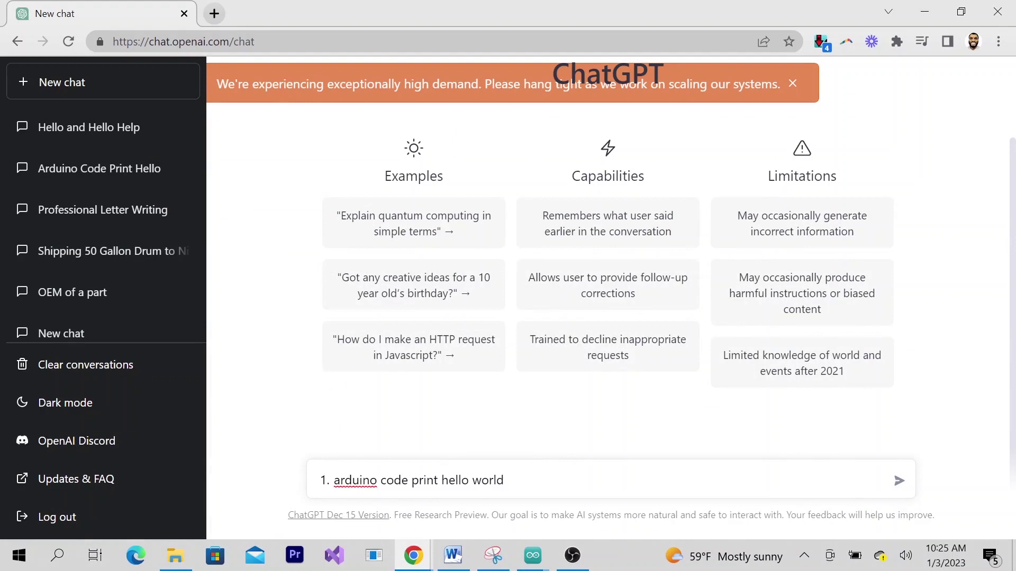
key("BackSpace")
key("BackSpace")
key("BackSpace")
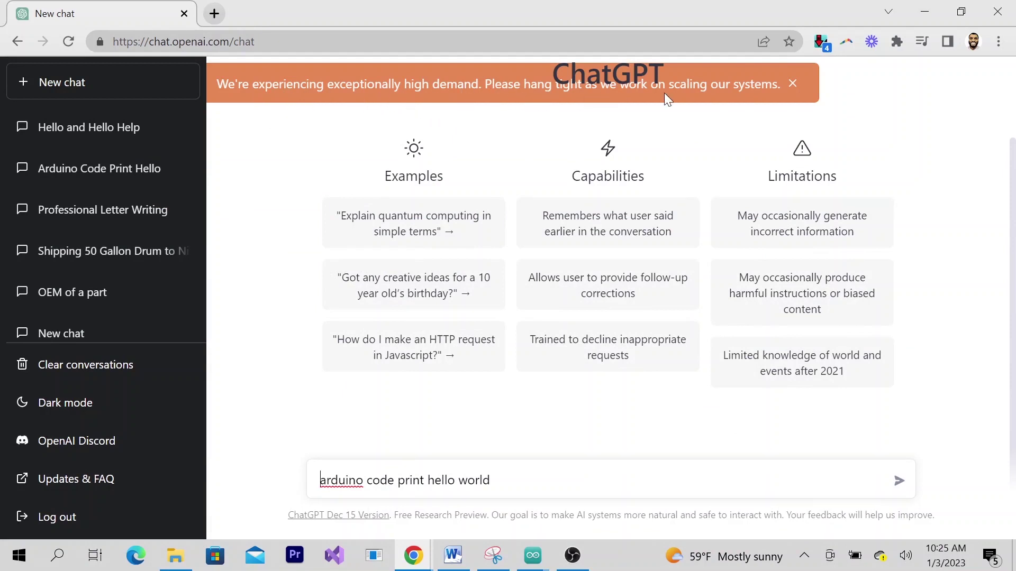
key("BackSpace")
type("A")
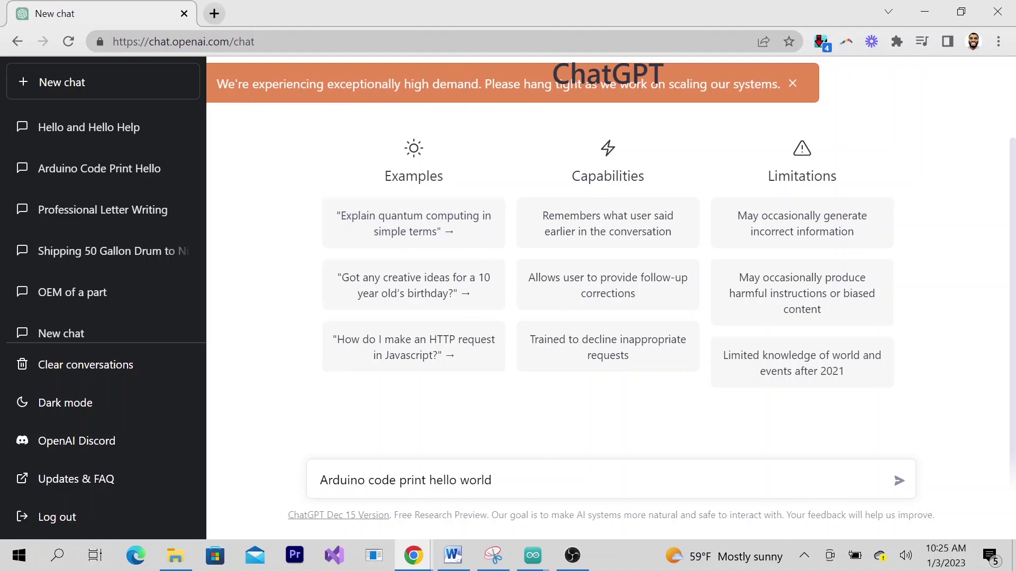
key("Return")
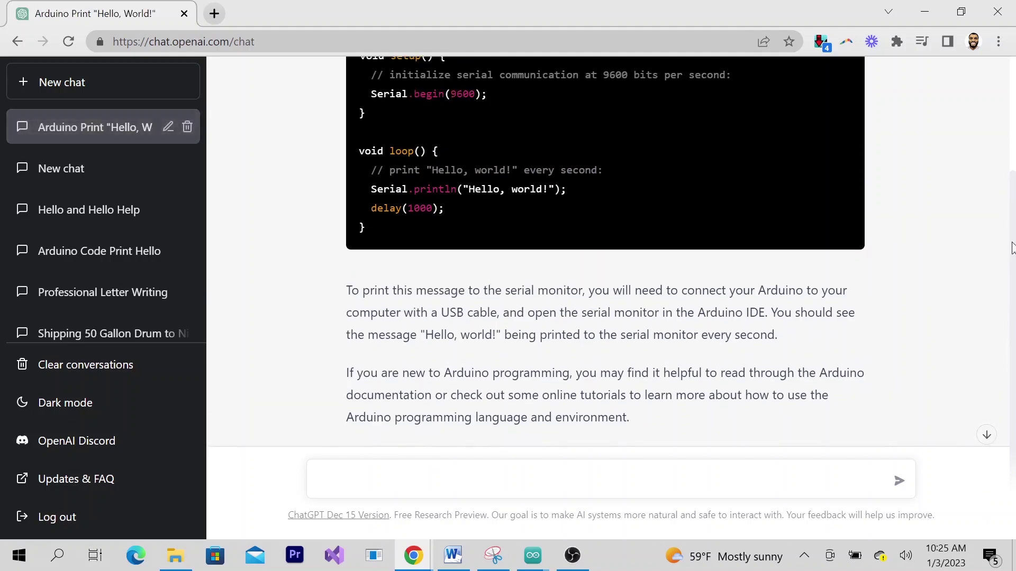
Step: Read through the 9600-baud Hello, world! sketch, highlighting its Serial initialization comment line
left_click_drag(1010, 185, 1010, 74)
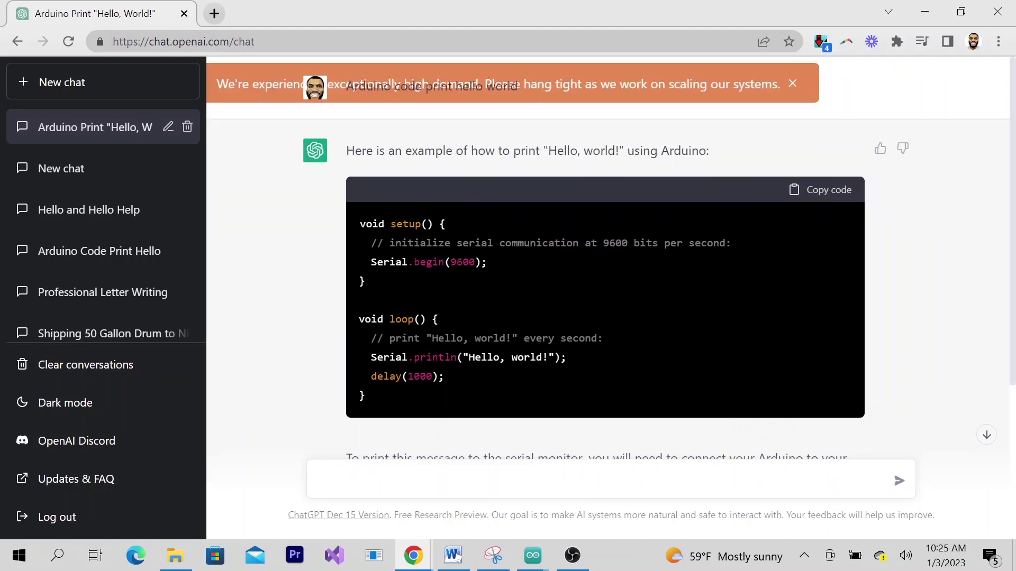
triple_click(529, 243)
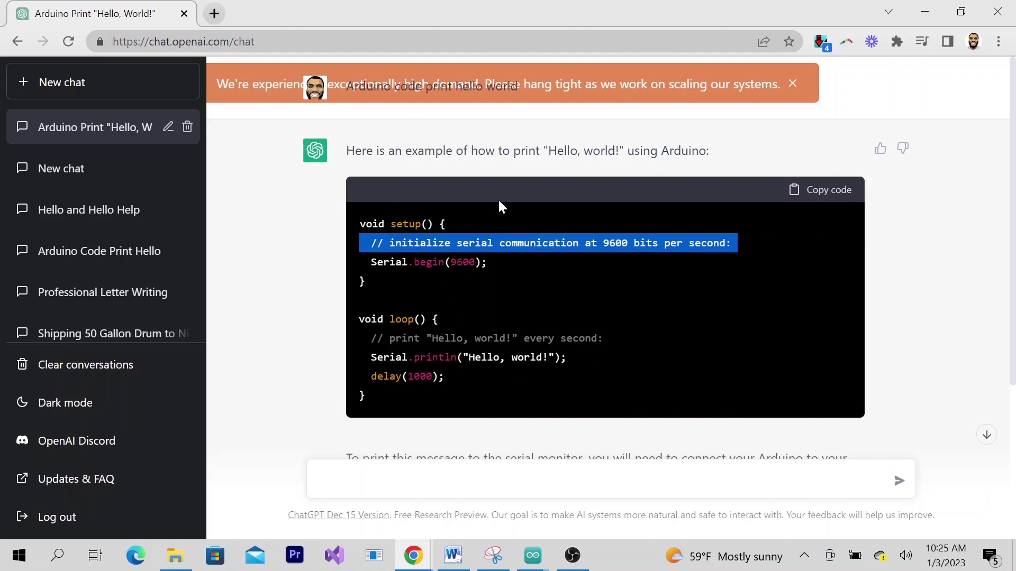
left_click(295, 441)
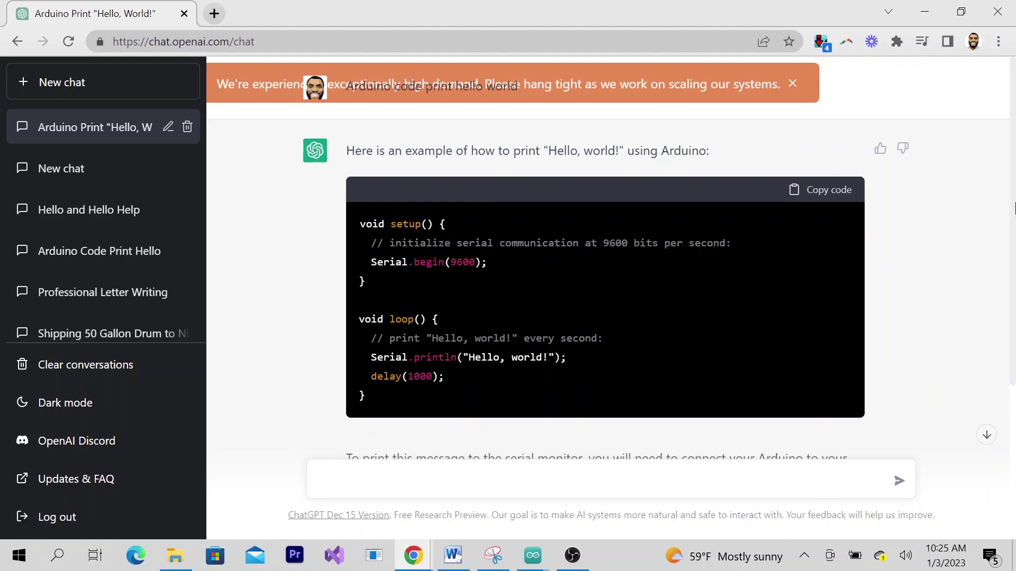
left_click_drag(1013, 212, 998, 340)
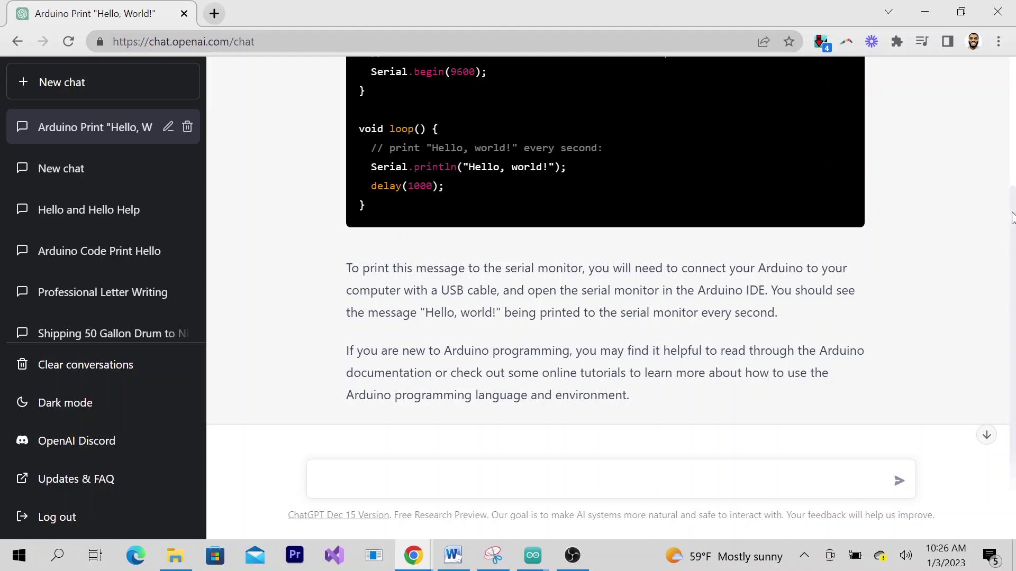
scroll(1011, 217, "up", 3)
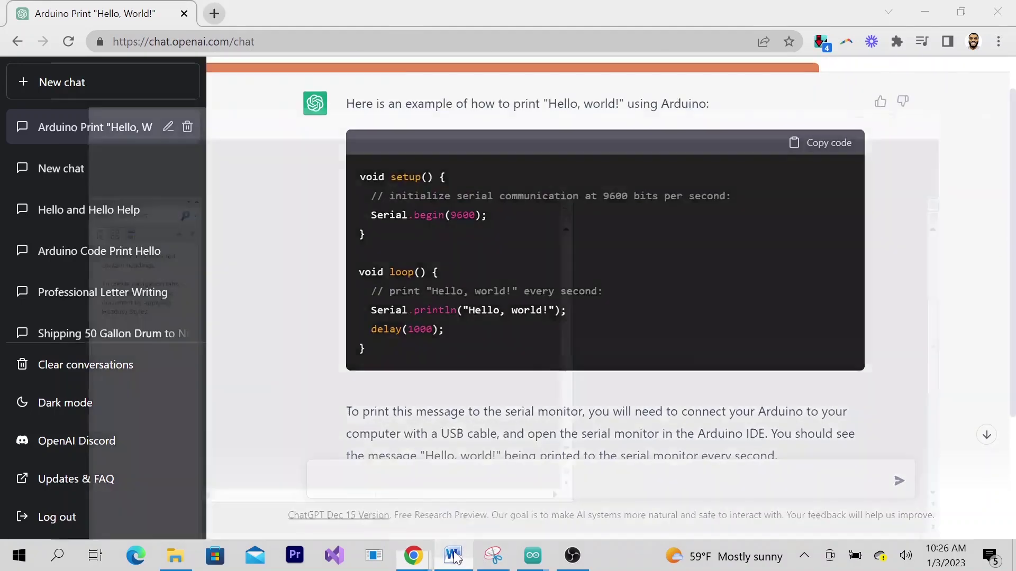
Step: Copy Word TODO item 2 about building a blinking LED circuit, then minimize Word
left_click(454, 556)
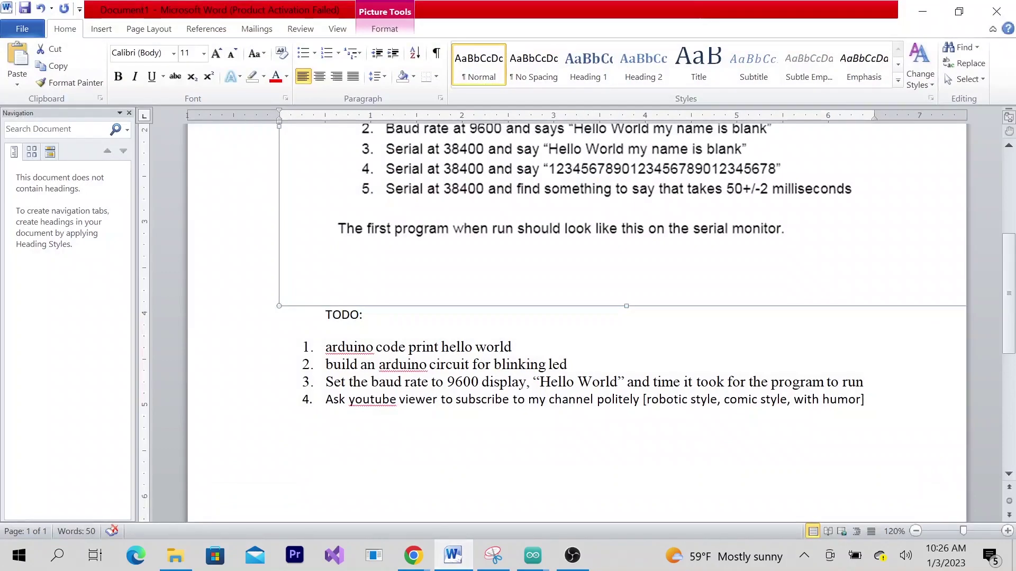
left_click_drag(325, 365, 568, 373)
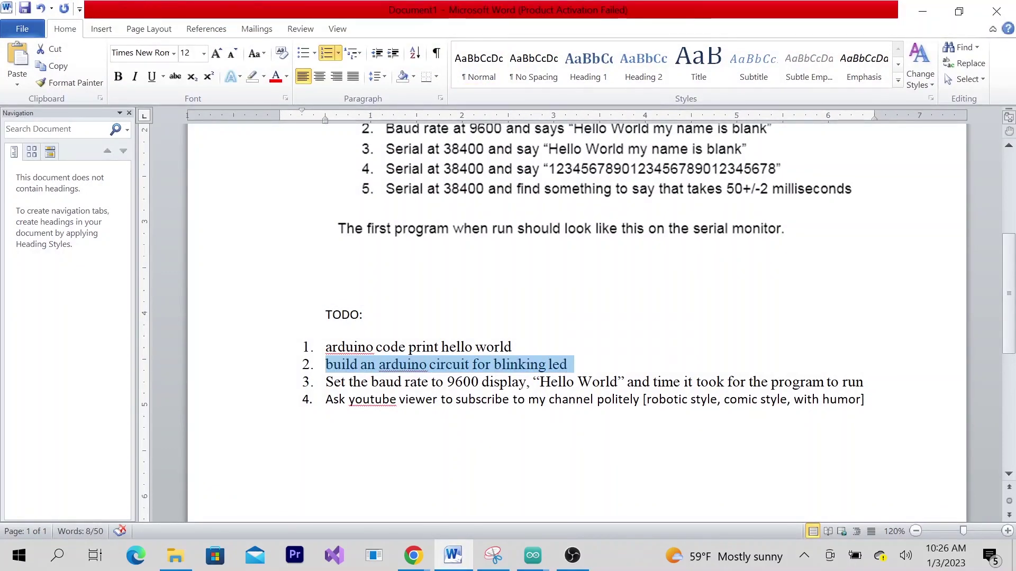
left_click(481, 399)
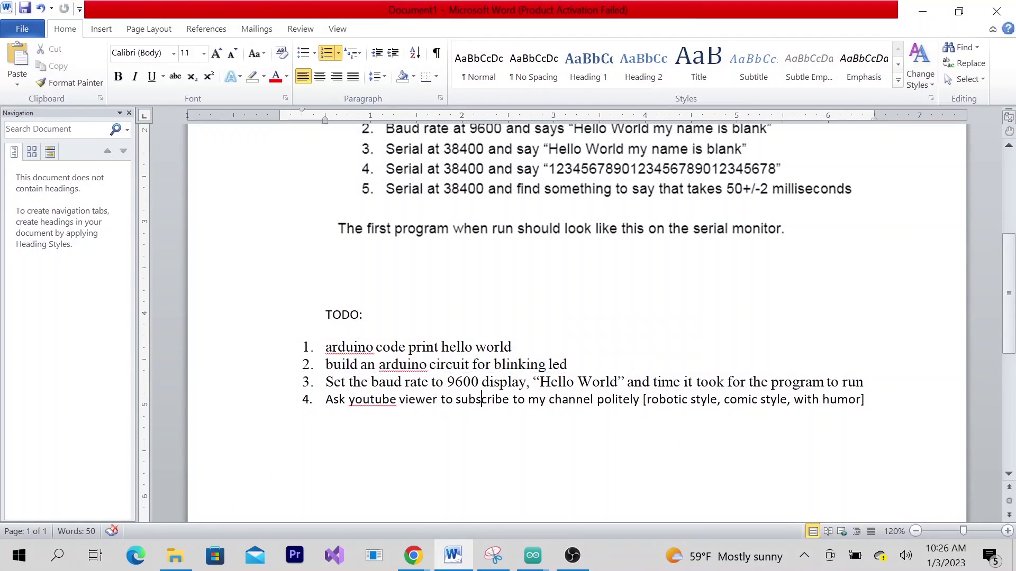
left_click(922, 11)
Step: Send the blinking-LED TODO item with 'Build' capitalized and read the pin 13, 500 ms blink reply
left_click(529, 480)
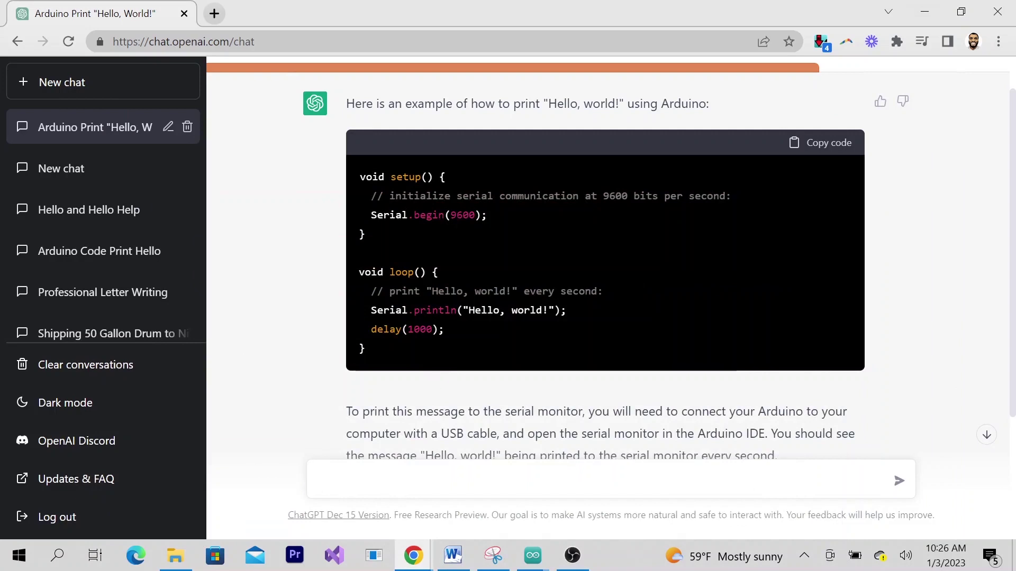
type("2. build an arduino circuit for blinking led")
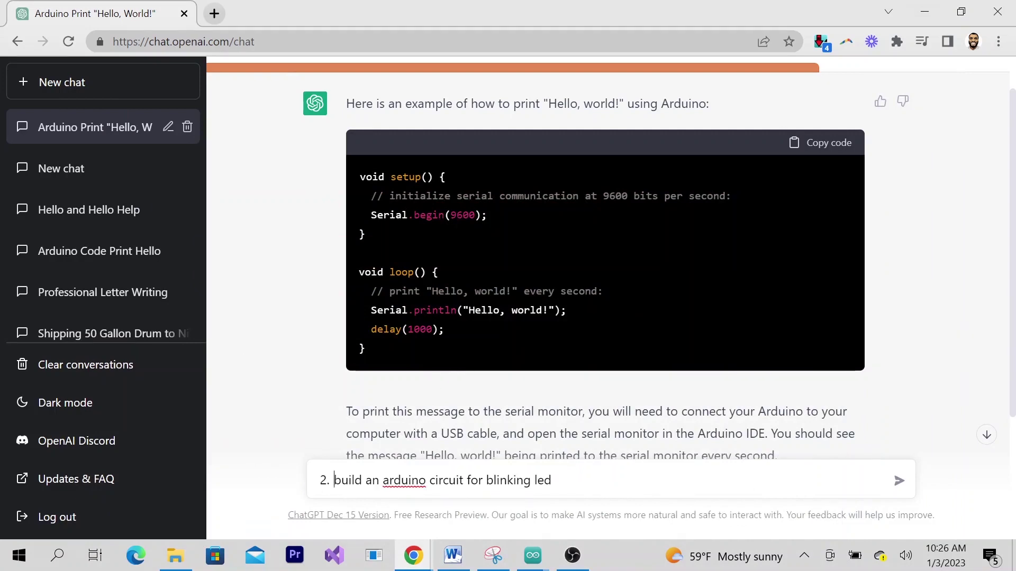
key("BackSpace")
key("BackSpace")
key("BackSpace")
key("Delete")
type("B")
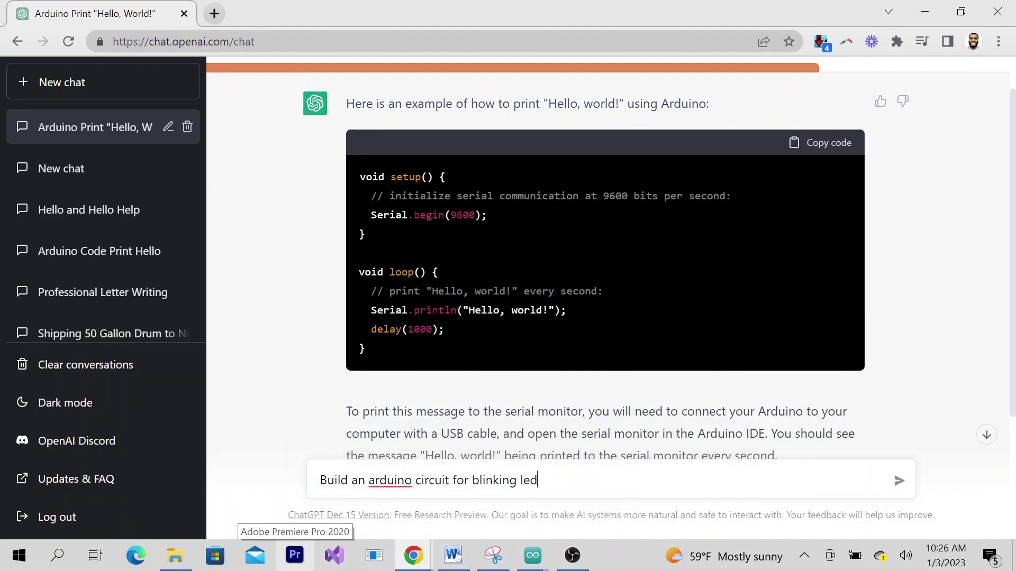
key("Return")
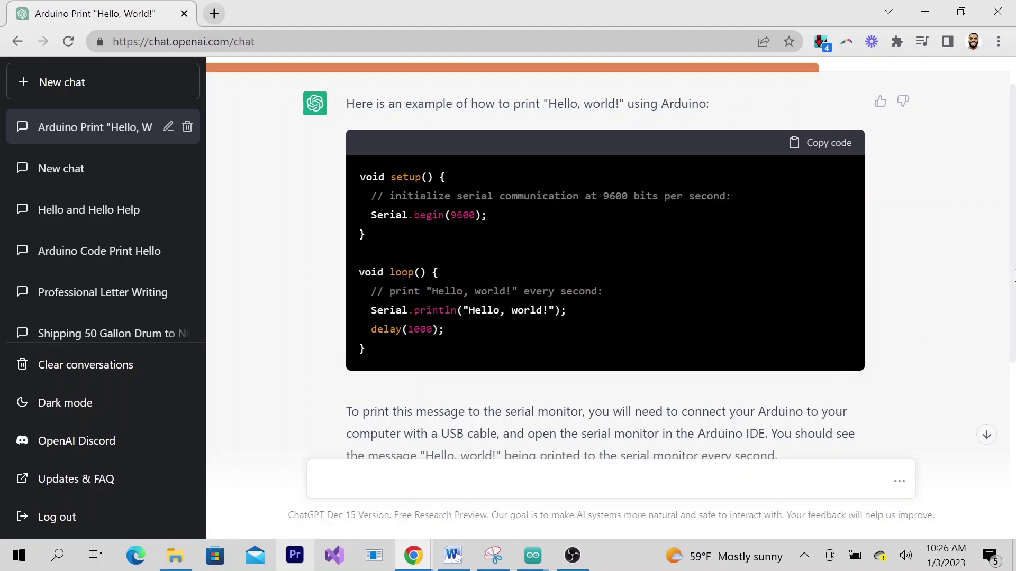
left_click_drag(1013, 275, 1013, 503)
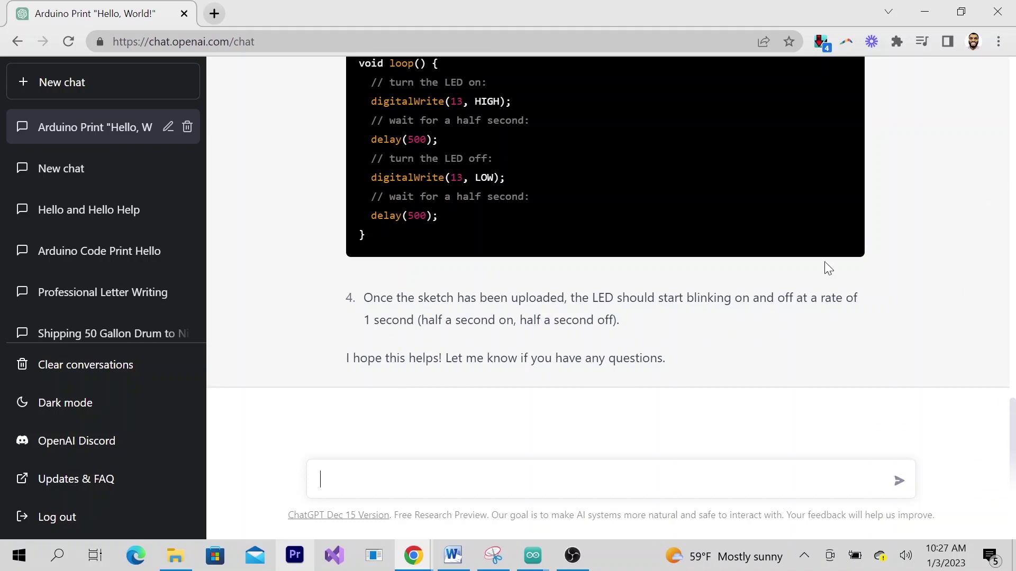
double_click(456, 101)
left_click_drag(1013, 439, 1013, 269)
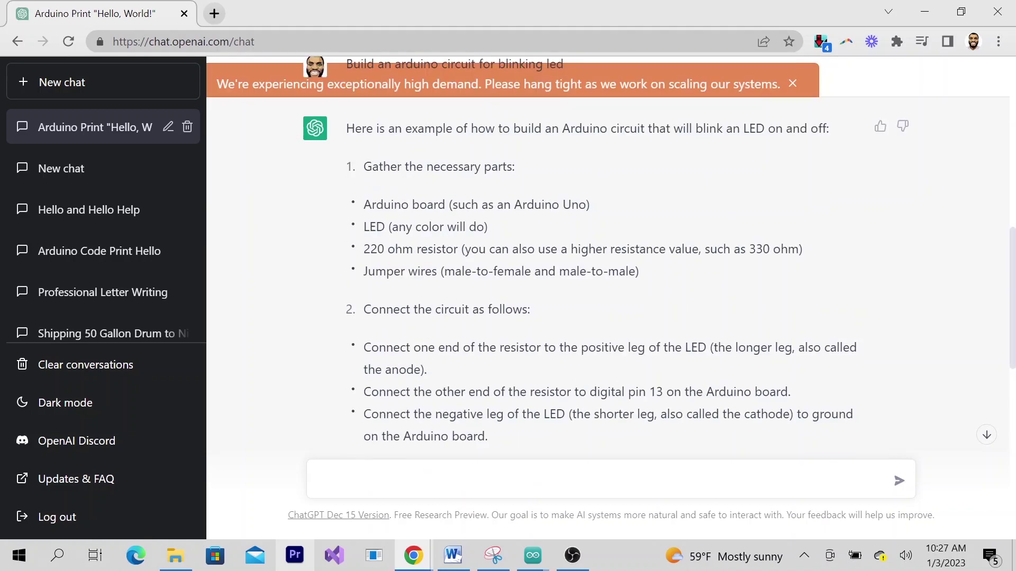
left_click_drag(372, 205, 503, 271)
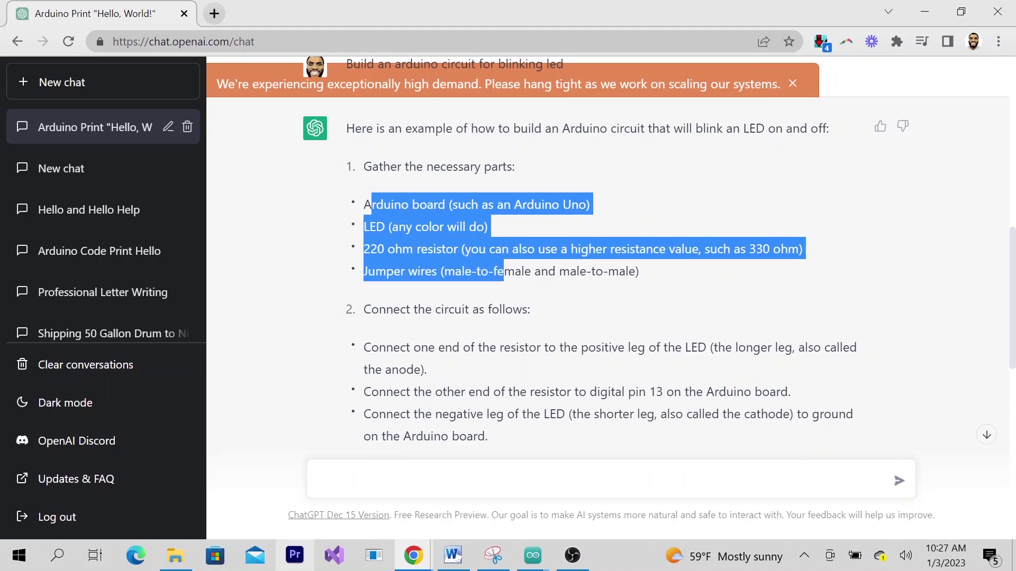
triple_click(447, 310)
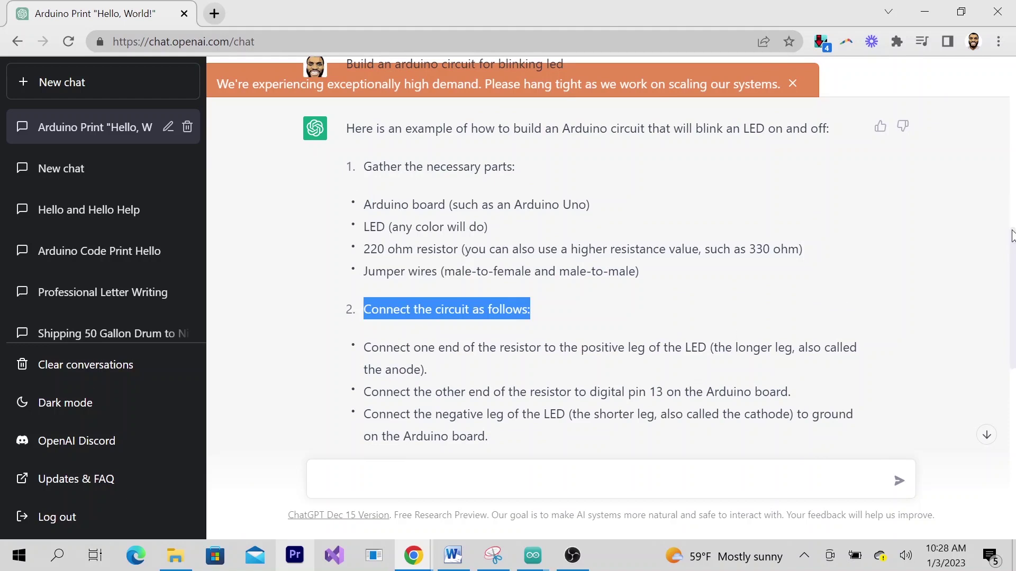
left_click_drag(1012, 241, 1011, 402)
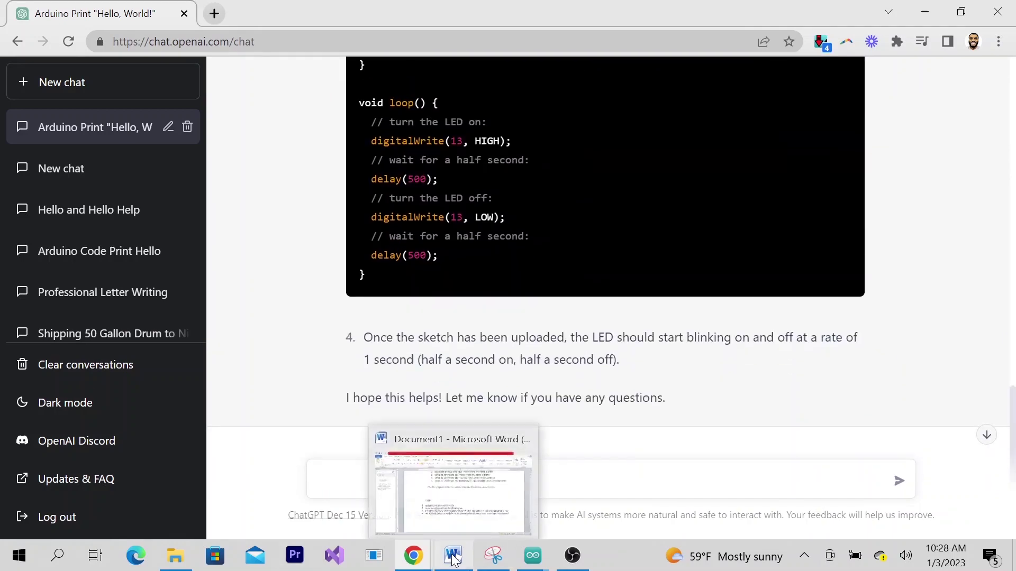
Step: Select all of Word TODO item 3: 9600 baud, display Hello World, time the program
left_click(401, 429)
scroll(1000, 225, "up", 5)
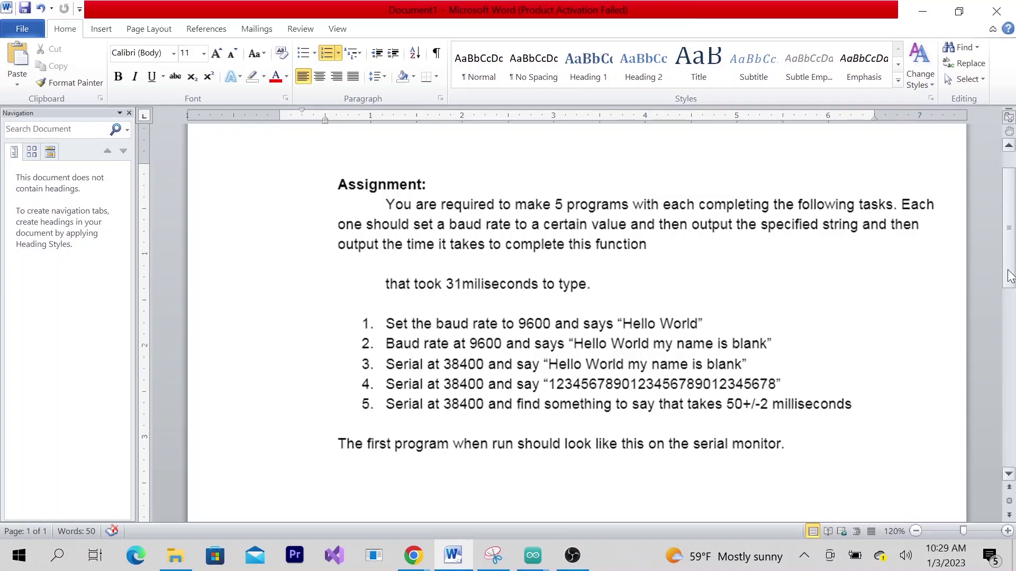
left_click_drag(1010, 278, 1011, 367)
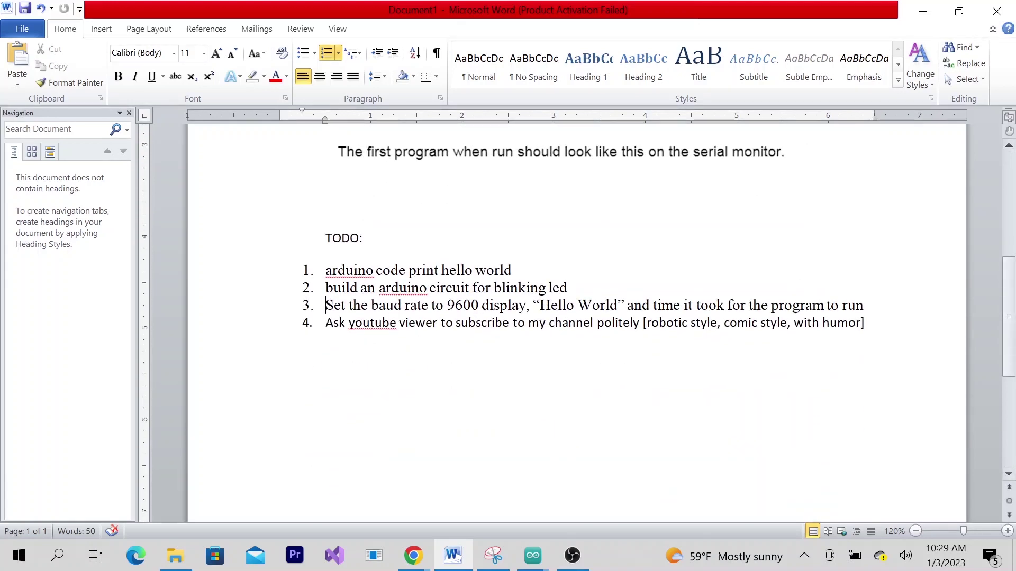
left_click_drag(325, 305, 572, 317)
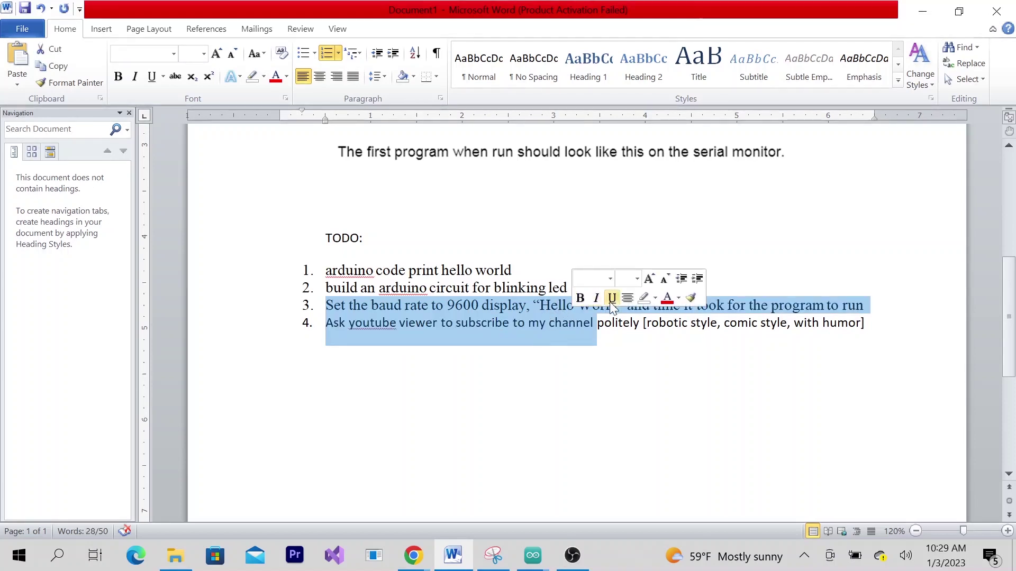
left_click(632, 351)
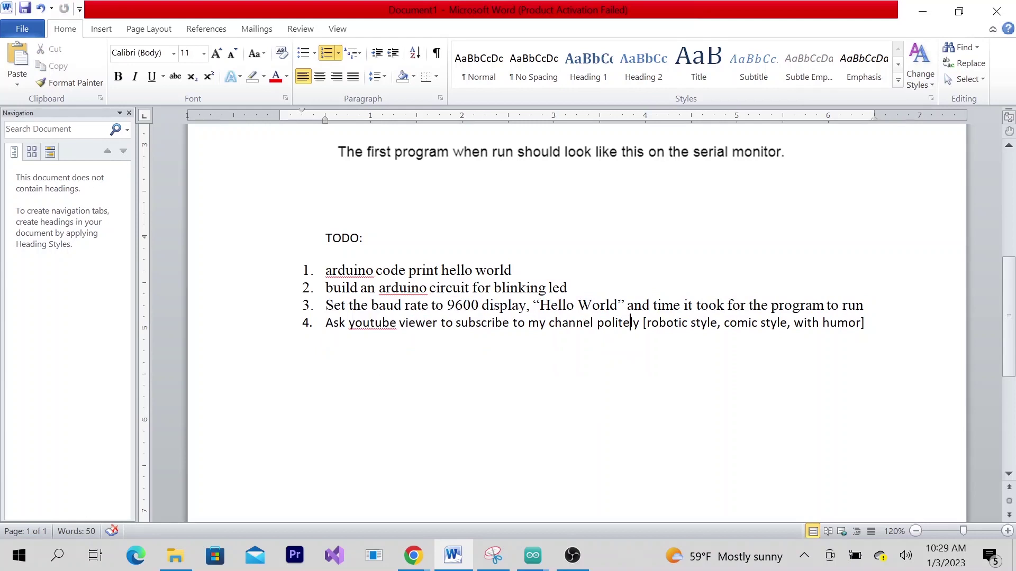
left_click_drag(325, 305, 896, 310)
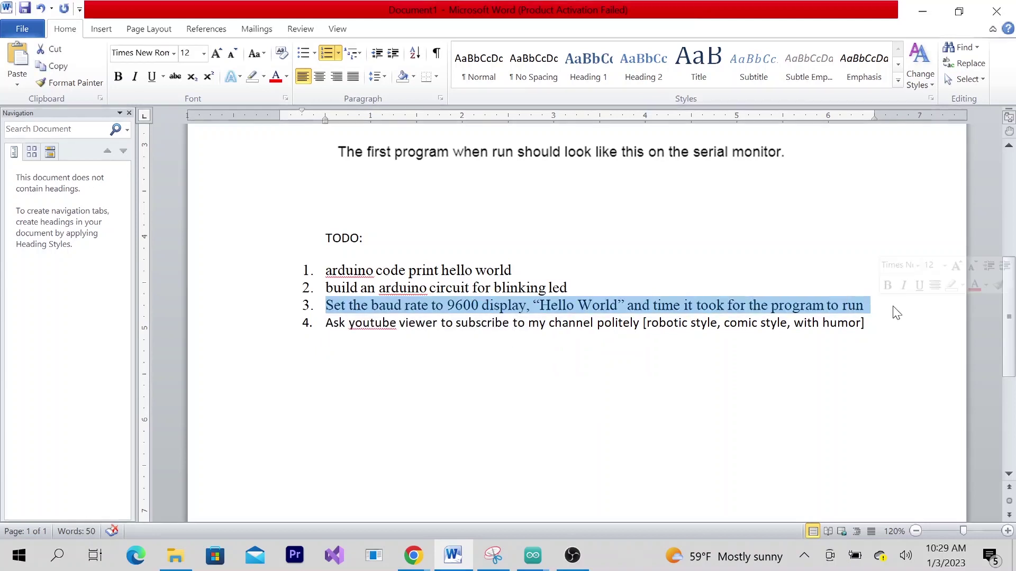
left_click(532, 556)
left_click(512, 271)
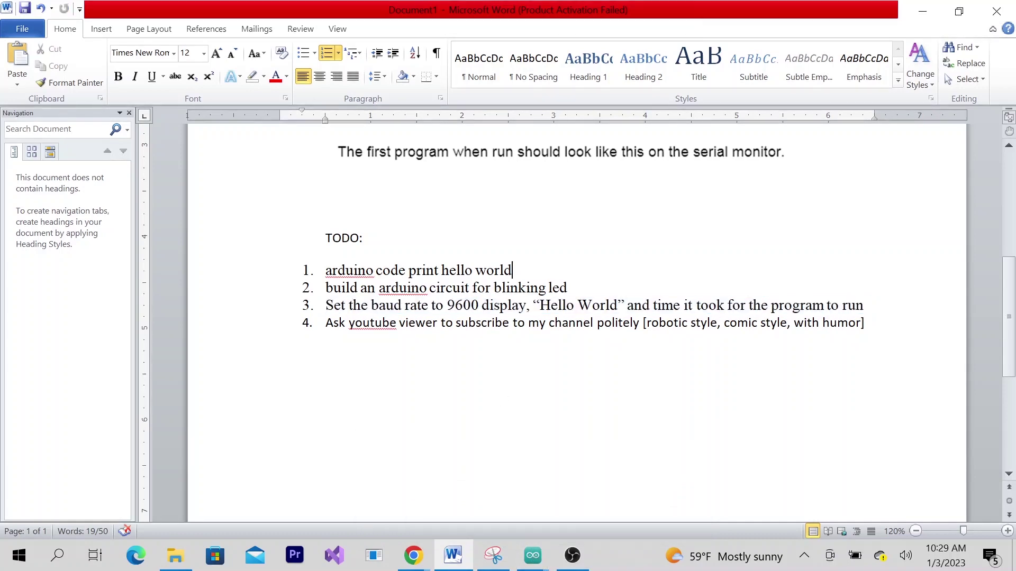
Step: Send TODO item 3 to ChatGPT with its '3. ' number removed
left_click(922, 11)
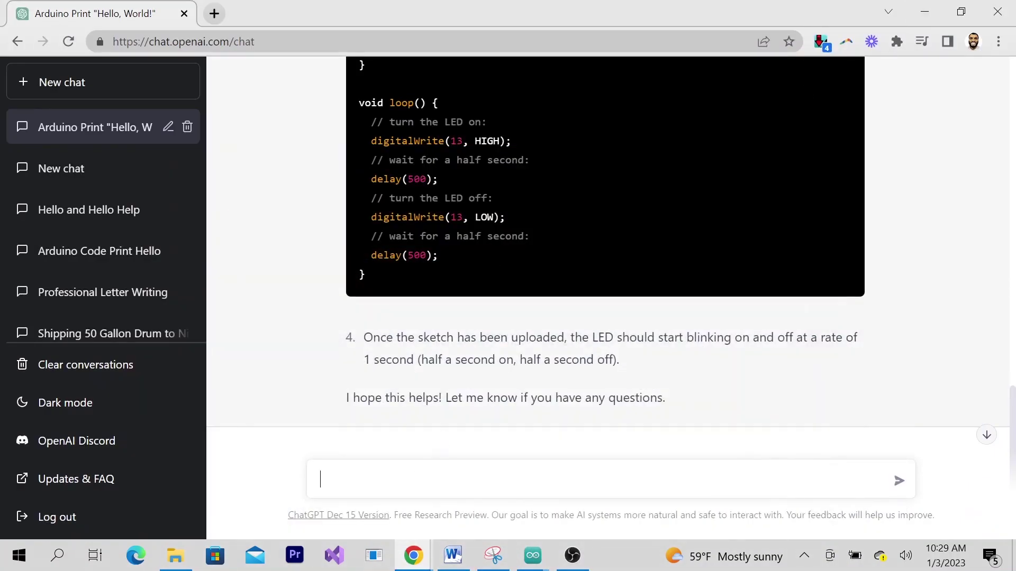
type("3. Set the baud rate to 9600 display, \"Hello World\" and time it took for the program to run")
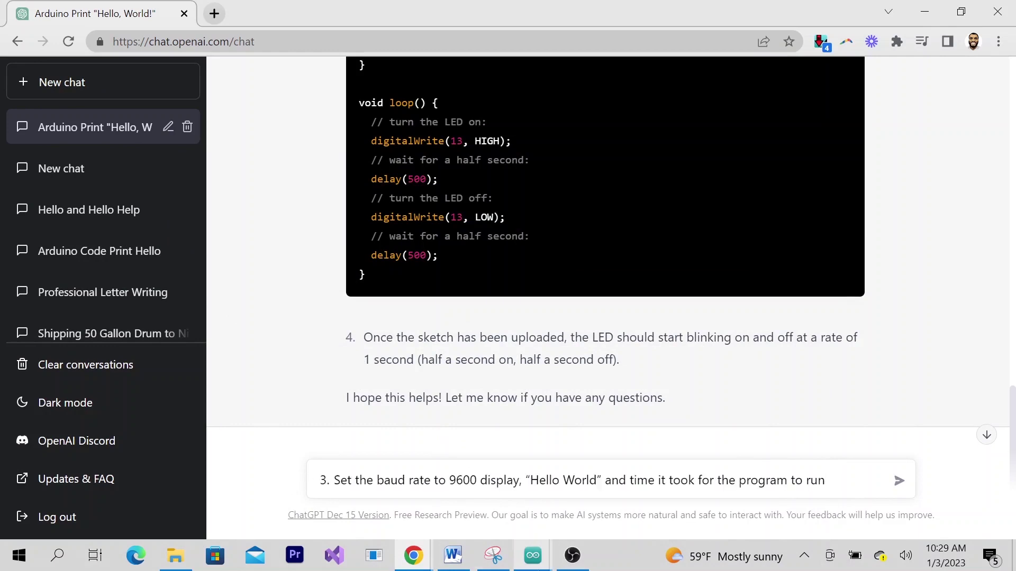
key("BackSpace")
key("BackSpace")
key("BackSpace")
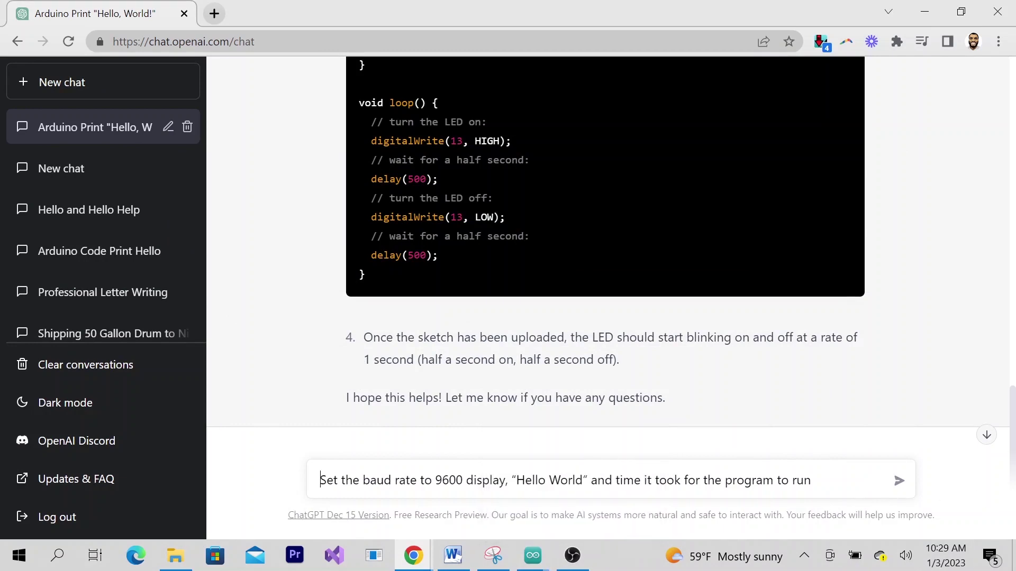
key("Return")
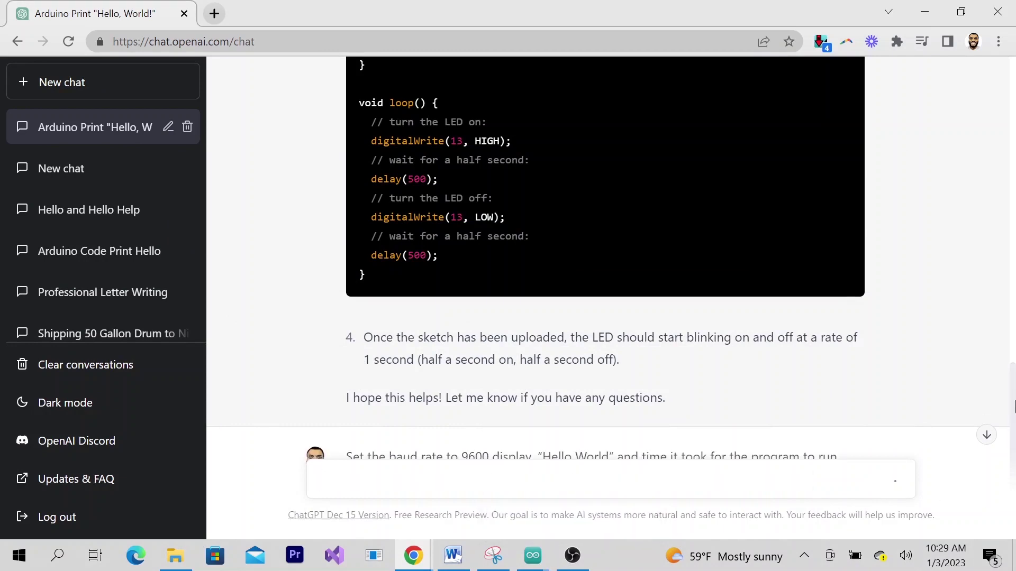
Step: Copy the millis-timed 9600-baud Hello World sketch from ChatGPT's reply
left_click(985, 432)
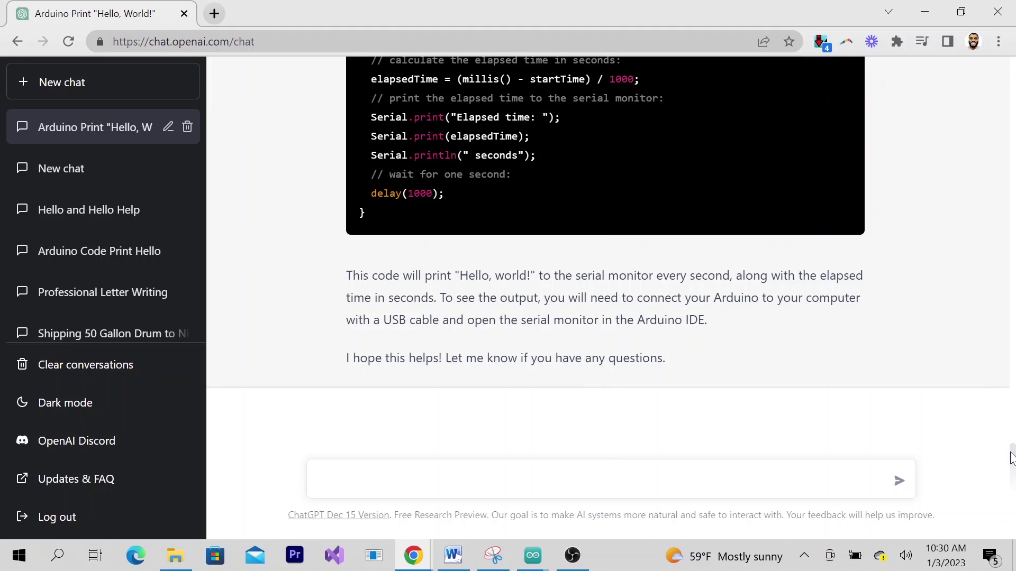
scroll(910, 254, "up", 5)
scroll(895, 252, "up", 3)
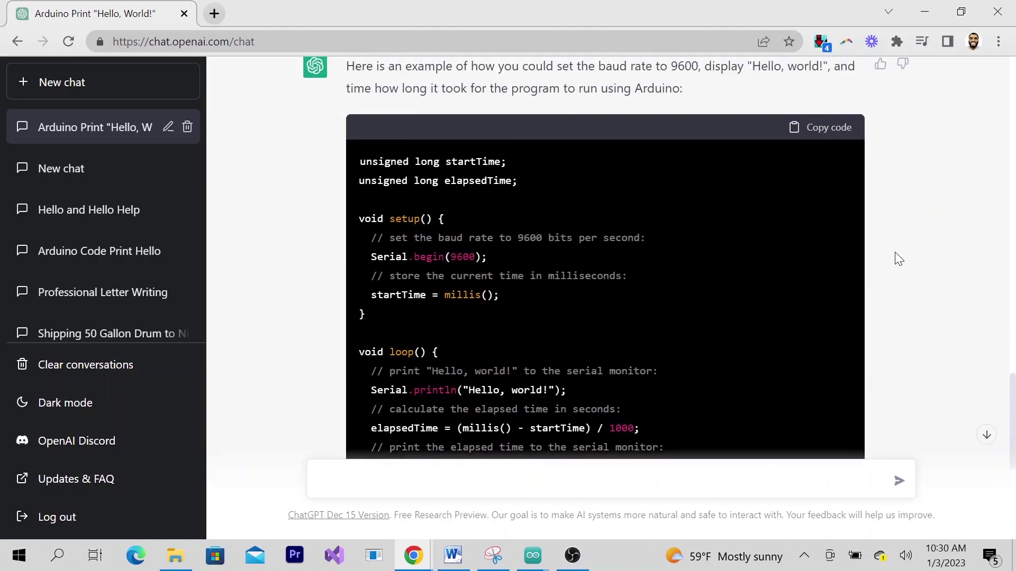
left_click(821, 161)
Step: Create a new sketch from the Blink window and maximize it
left_click(534, 562)
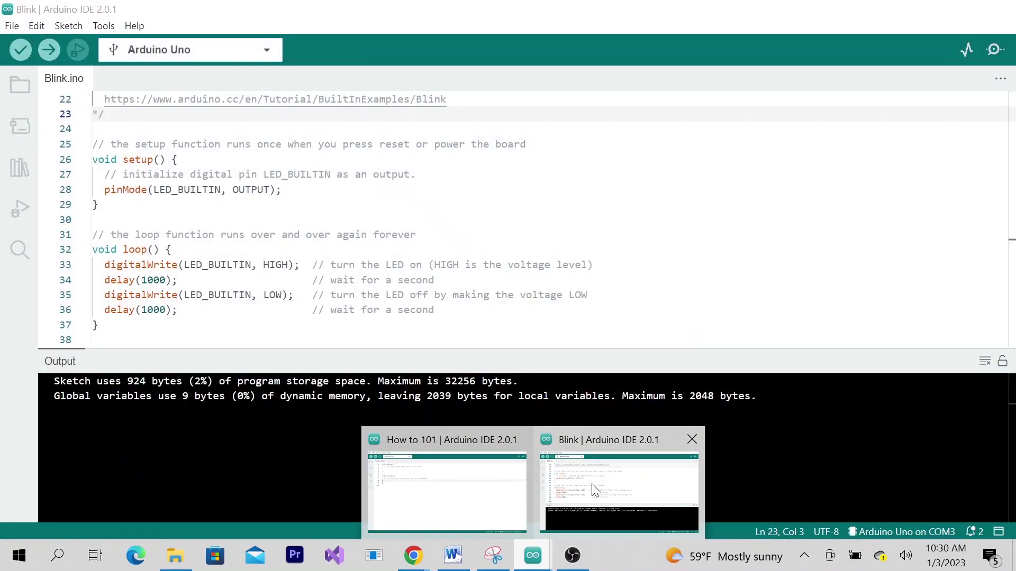
left_click(596, 490)
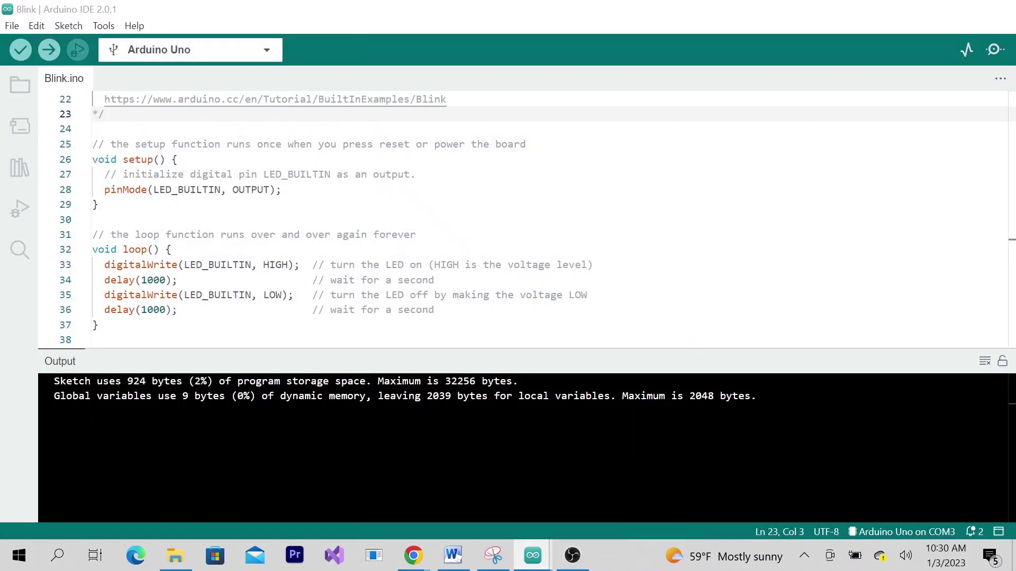
left_click(13, 26)
left_click(24, 51)
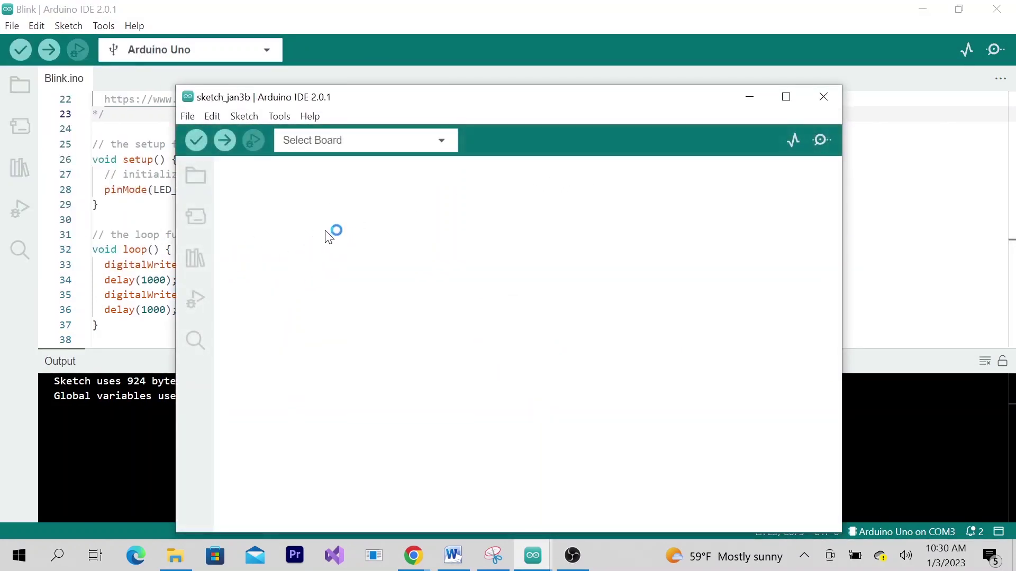
left_click(786, 96)
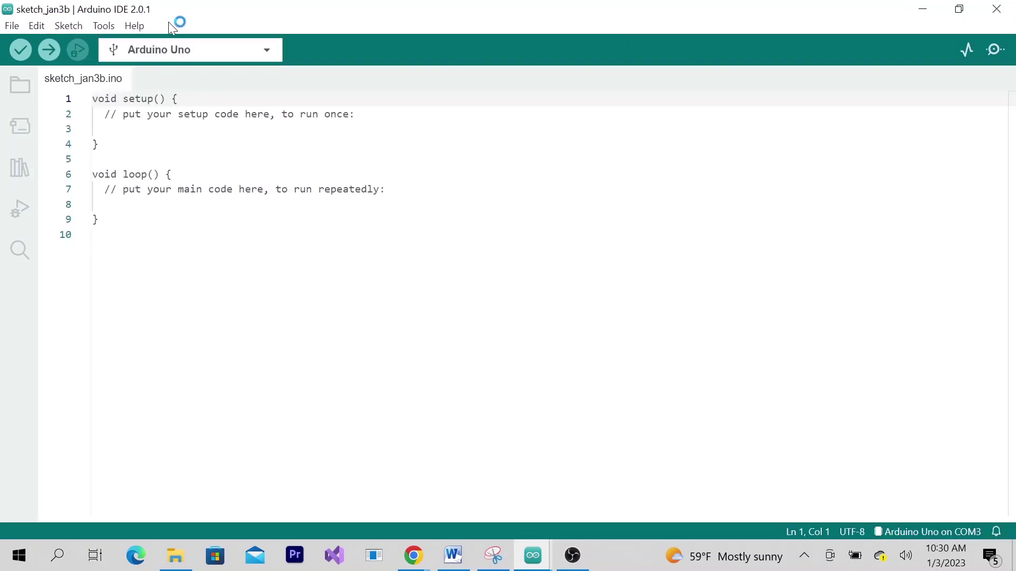
Step: Replace the default code with the copied timing code and upload it to the Arduino Uno
left_click(98, 219)
key("ctrl+a")
key("BackSpace")
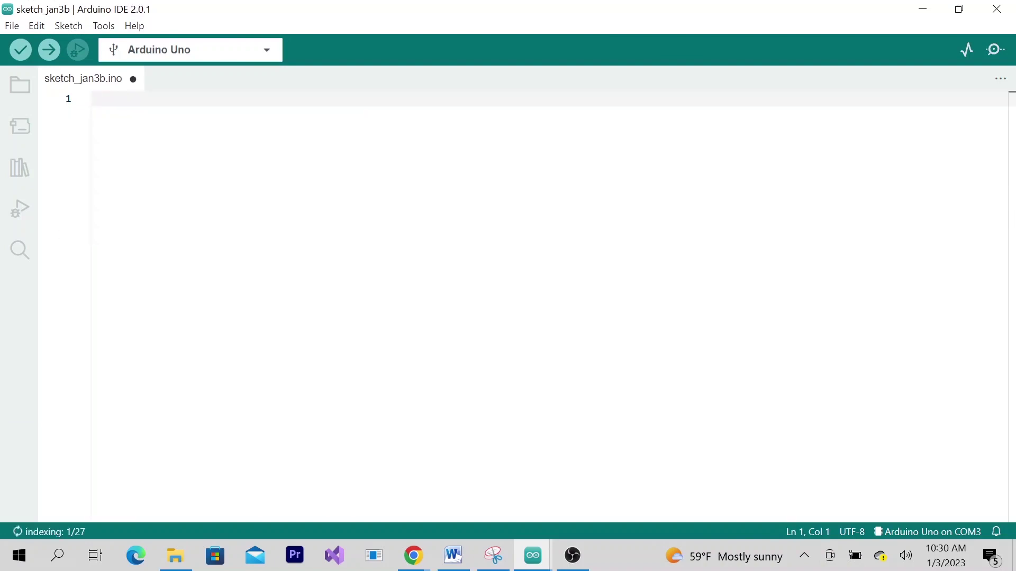
key("ctrl+v")
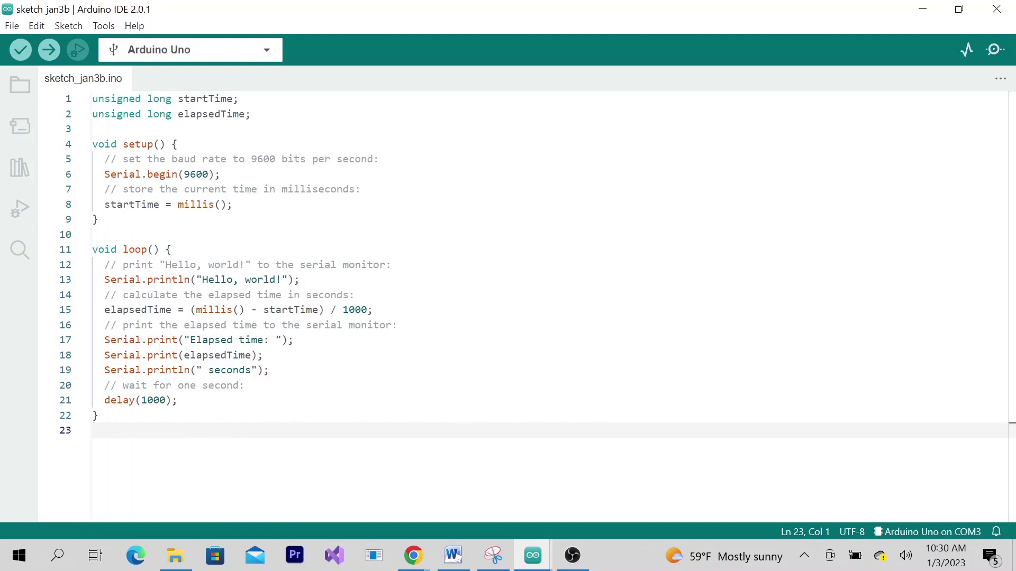
left_click(48, 53)
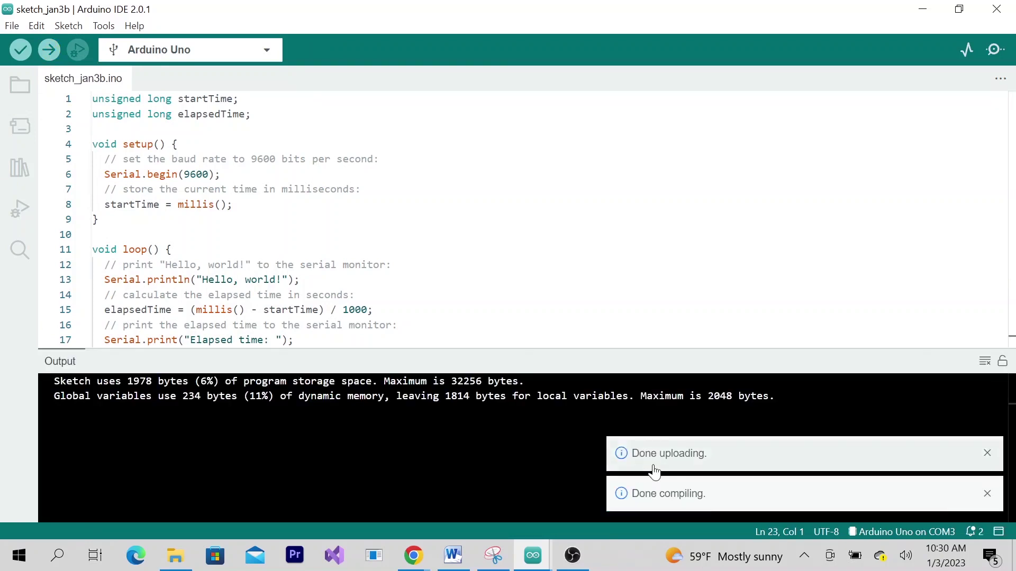
Step: Watch 'Hello, world!' with rising elapsed seconds in the Serial Monitor, then minimize sketch_jan3b
left_click(993, 51)
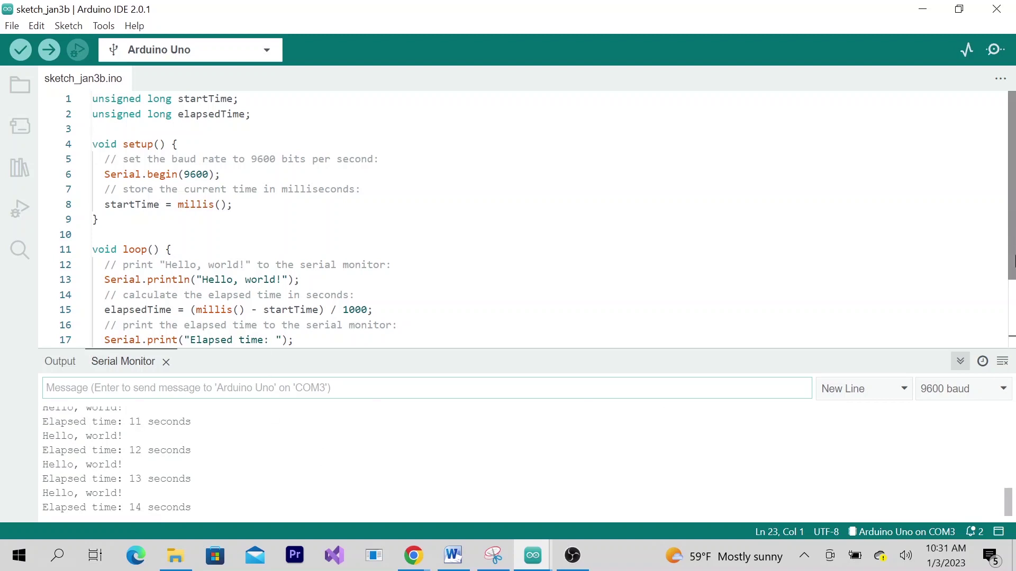
left_click_drag(1012, 235, 1013, 316)
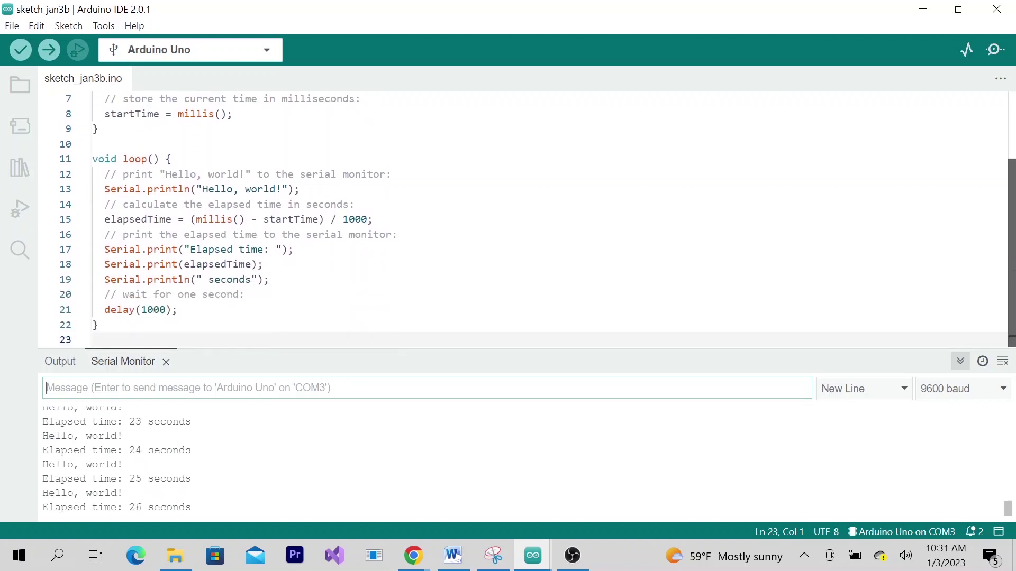
mouse_move(1013, 316)
left_mouse_down()
mouse_move(1012, 264)
mouse_move(1013, 312)
left_mouse_up()
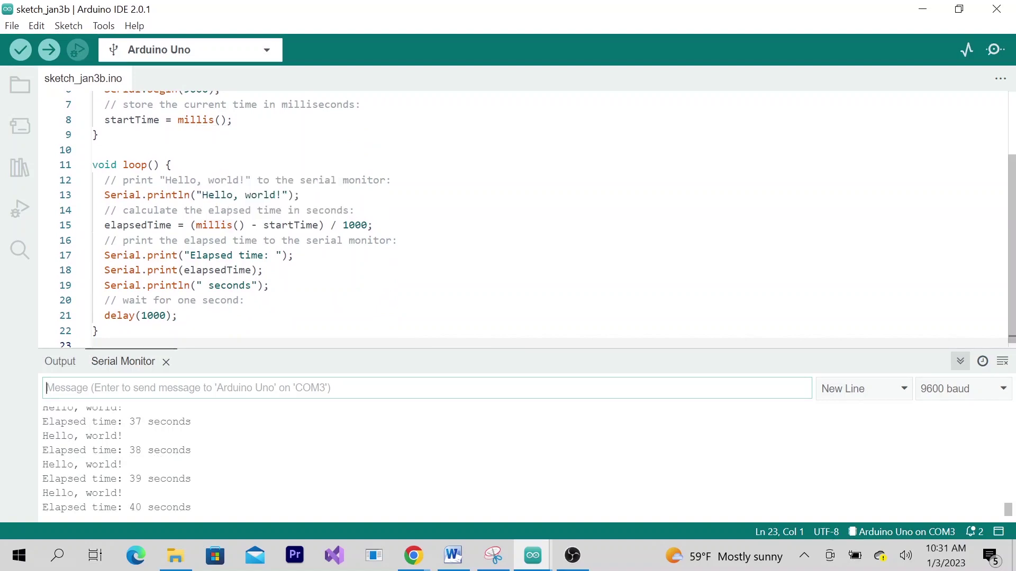
left_click(94, 150)
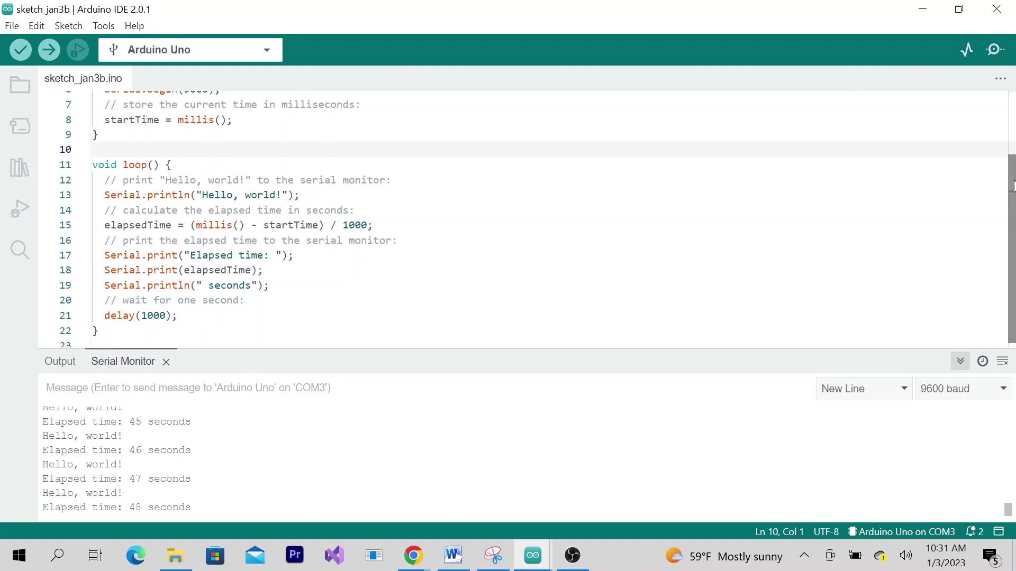
scroll(1013, 165, "up", 3)
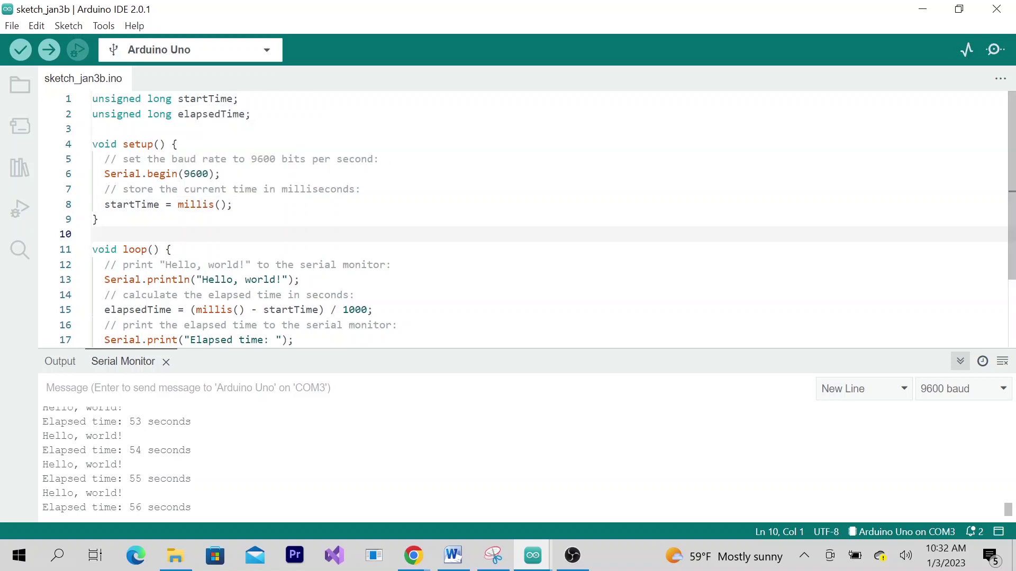
left_click(117, 279)
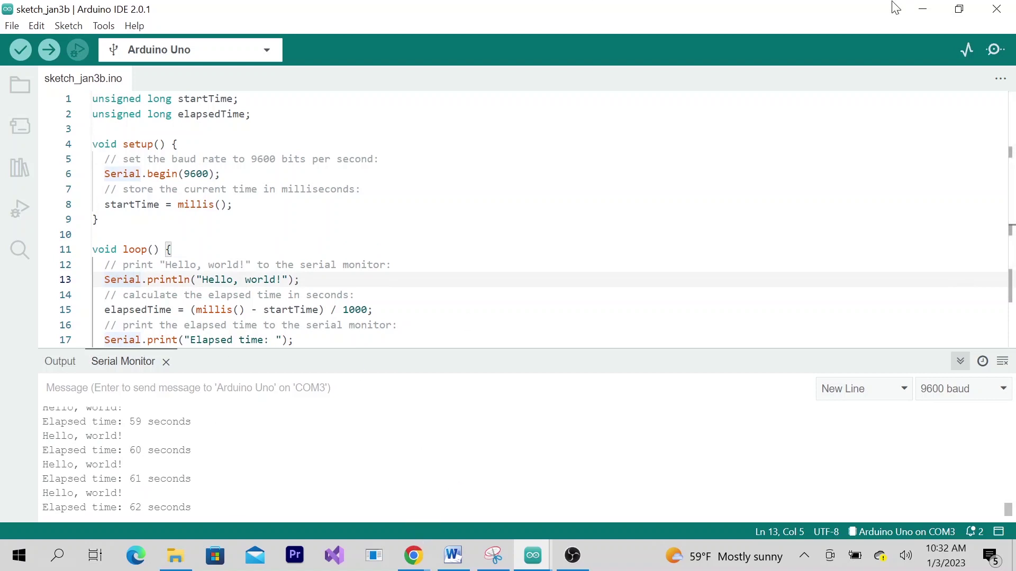
left_click(932, 12)
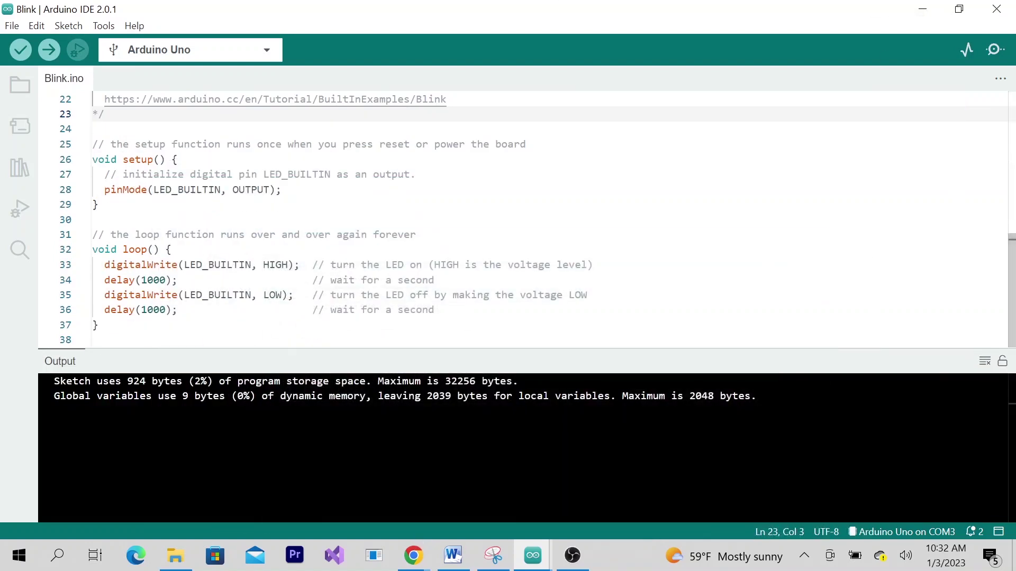
Step: Draft the follow-up 'reset elapsed time for each loop' at the bottom of the ChatGPT chat
left_click(923, 9)
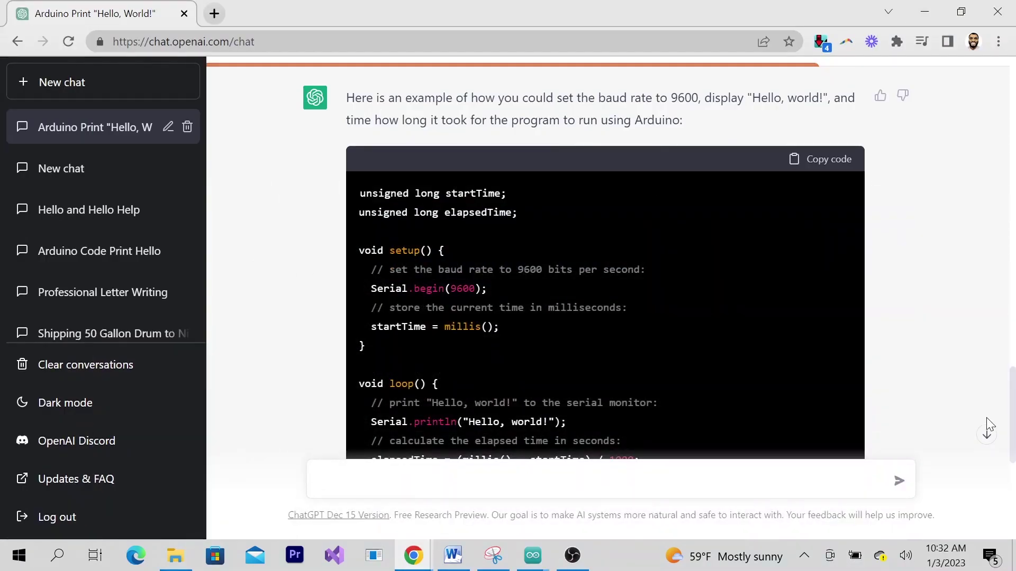
left_click(987, 435)
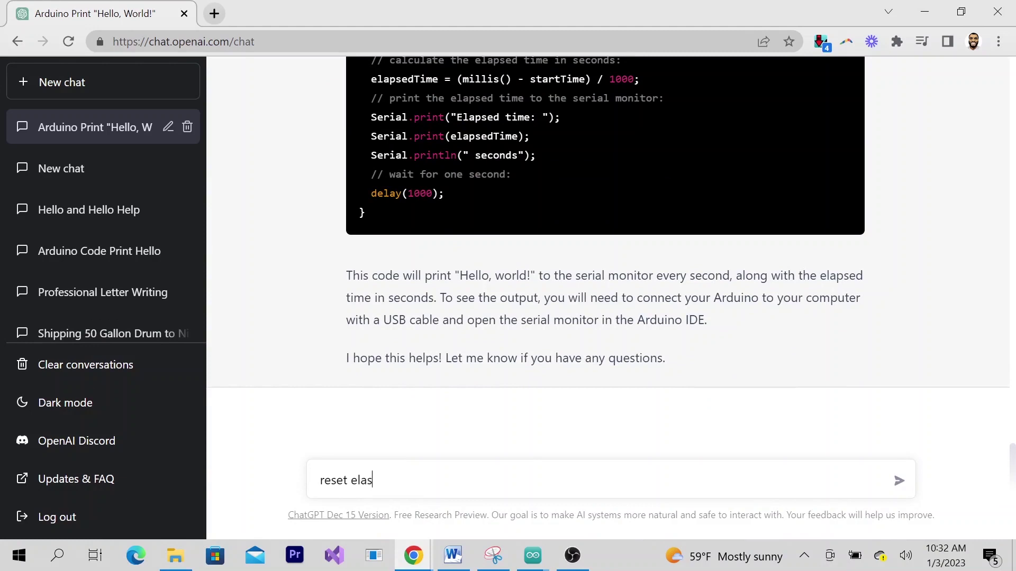
type("ped time")
mouse_move(572, 556)
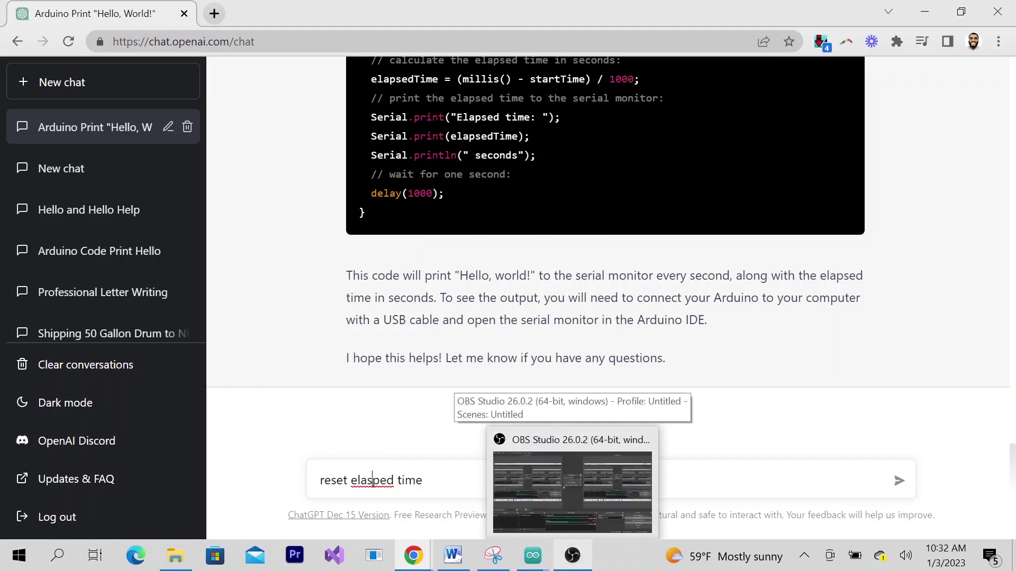
key("BackSpace")
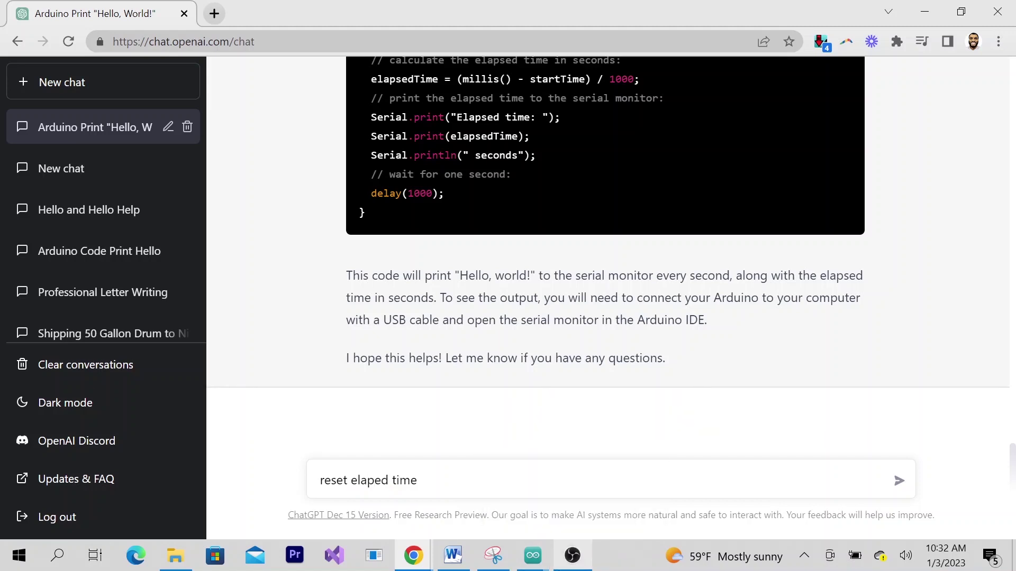
type("s")
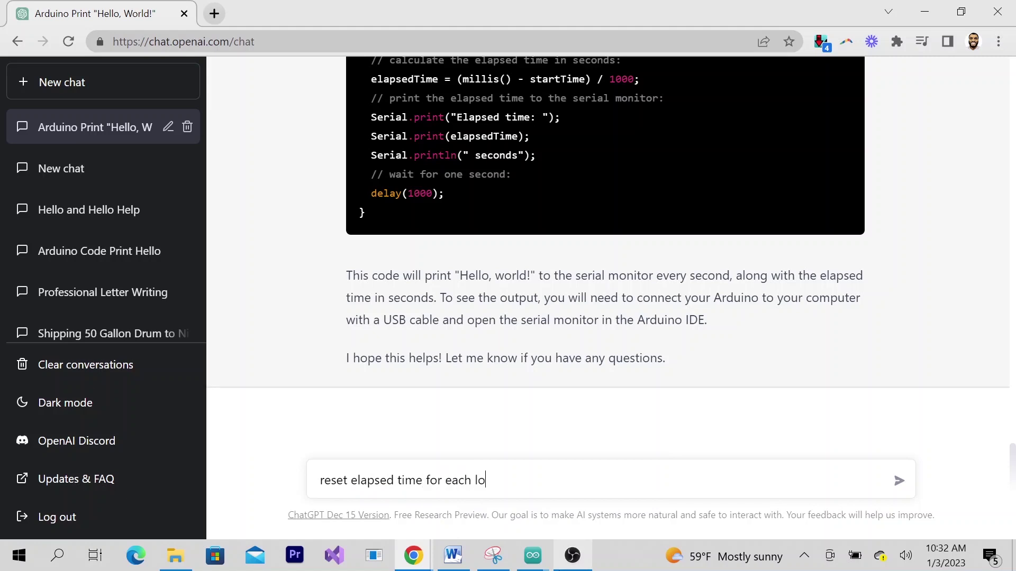
Step: Send the request to reset the elapsed time each loop and review ChatGPT's reply
key("Return")
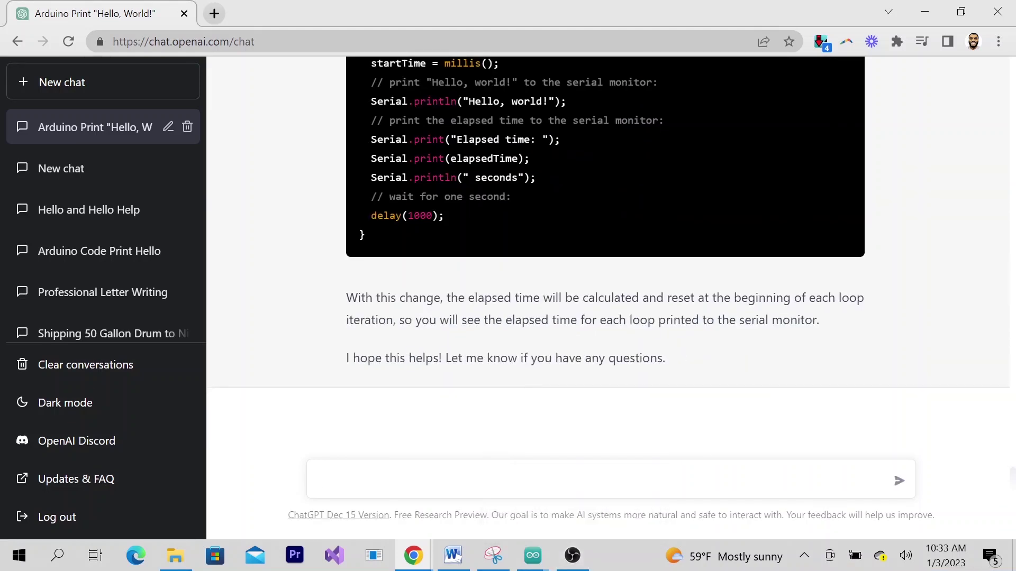
scroll(472, 87, "up", 3)
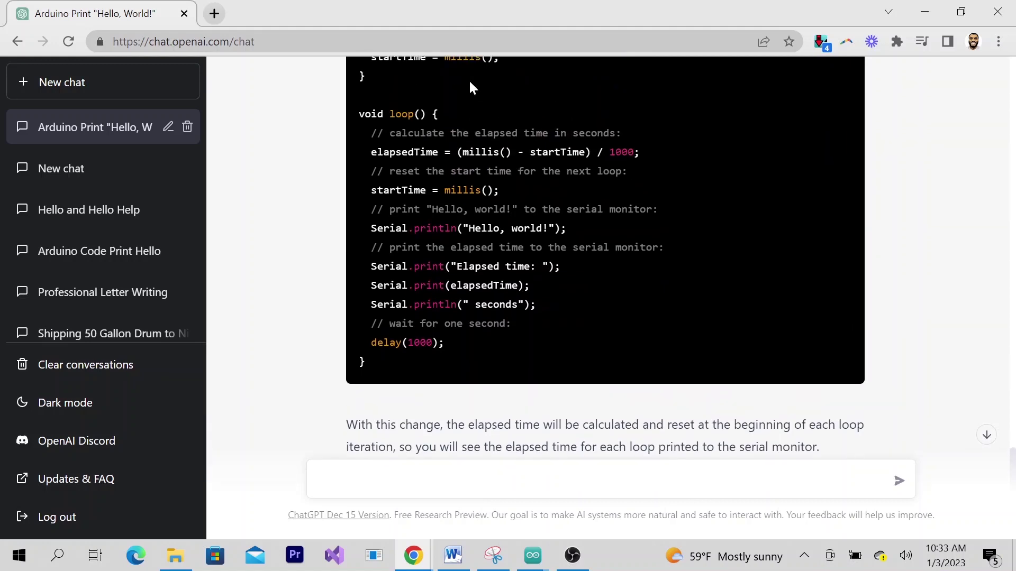
scroll(468, 79, "up", 1)
scroll(468, 78, "down", 2)
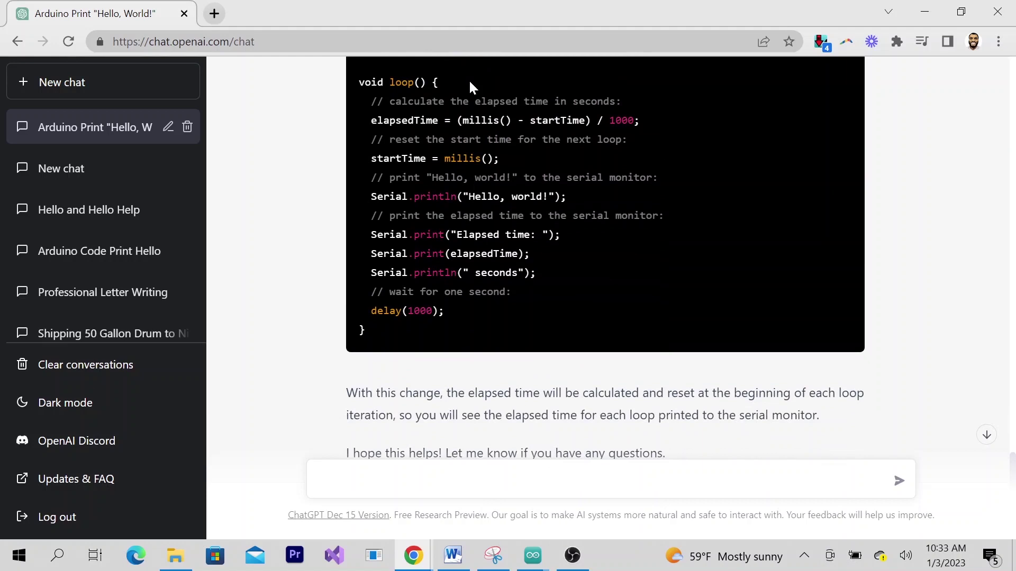
scroll(468, 79, "up", 1)
scroll(469, 78, "up", 3)
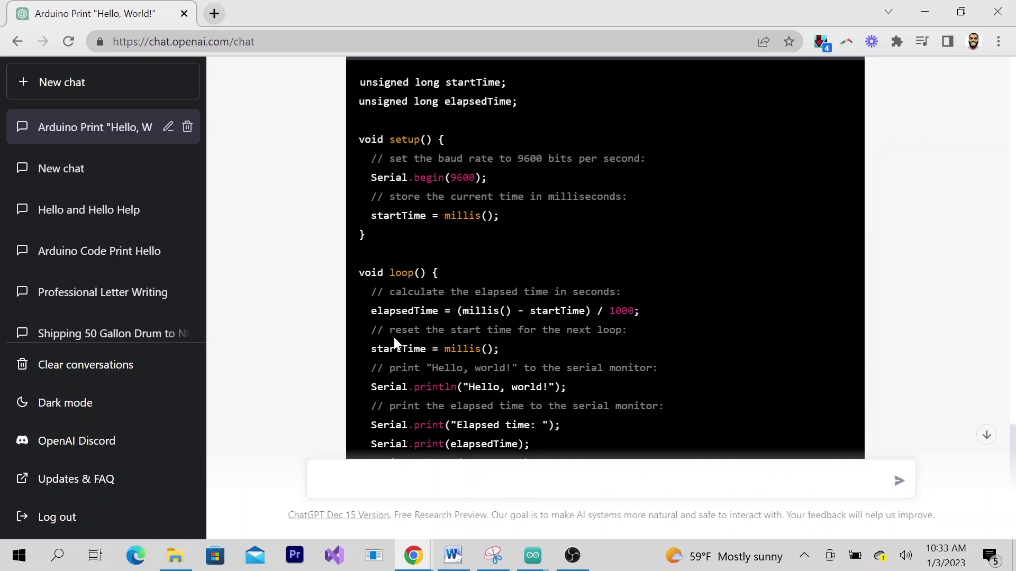
Step: Copy ChatGPT's revised code block that resets startTime every loop
left_click_drag(390, 329, 624, 353)
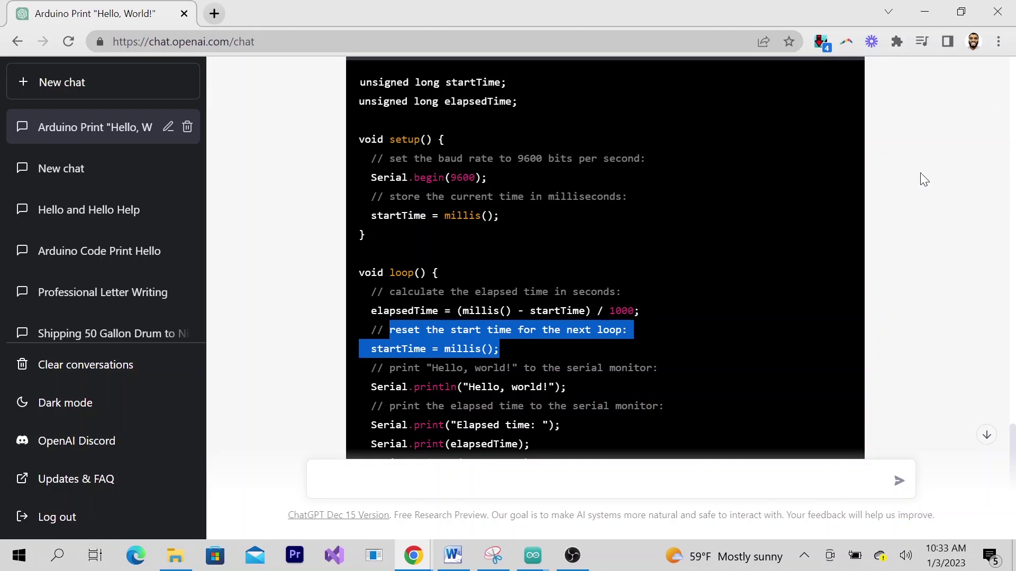
left_click(892, 102)
scroll(892, 103, "up", 2)
left_click(817, 151)
Step: Replace the whole sketch_jan3b code with the revised reset-each-loop code
mouse_move(536, 560)
left_click(704, 494)
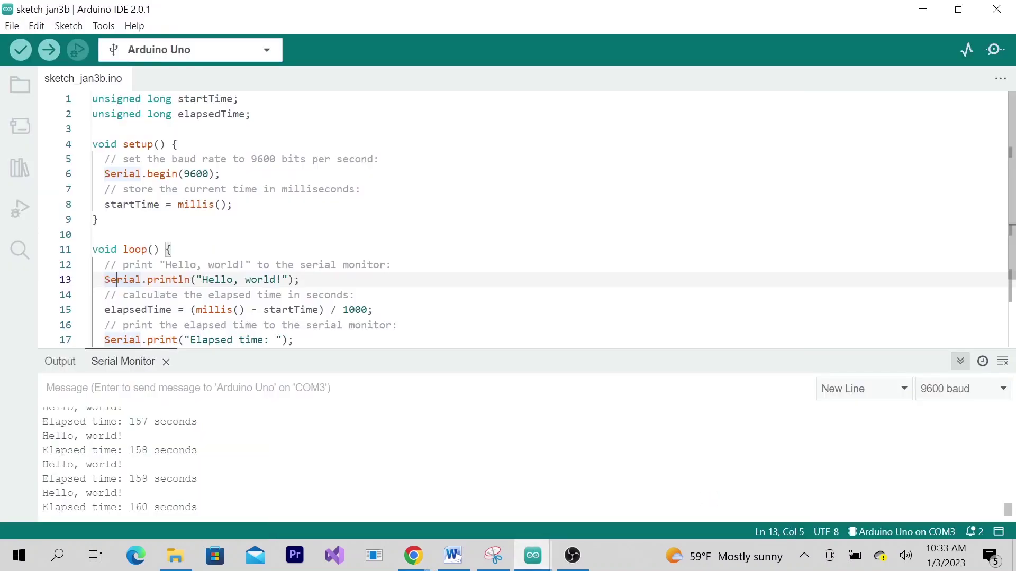
left_click(93, 234)
key("ctrl+a")
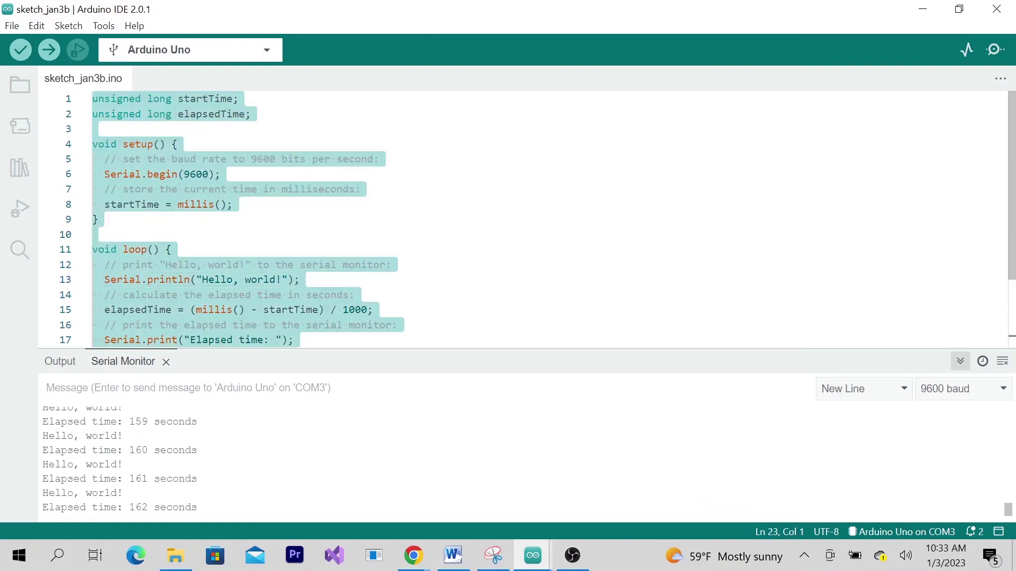
key("BackSpace")
key("ctrl+v")
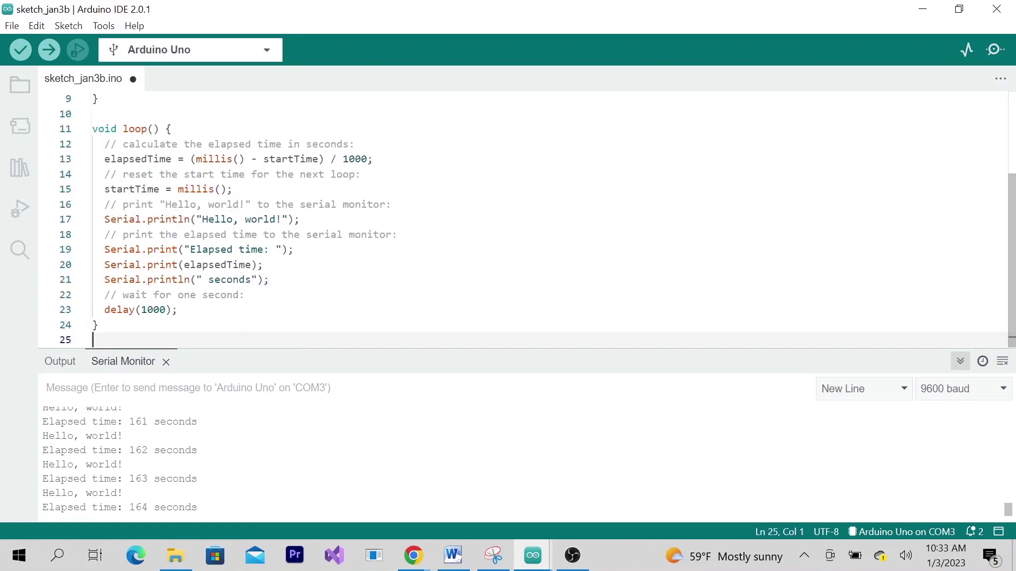
Step: Upload the sketch and reopen the serial monitor to see 'Elapsed time: 1 seconds'
left_click(49, 51)
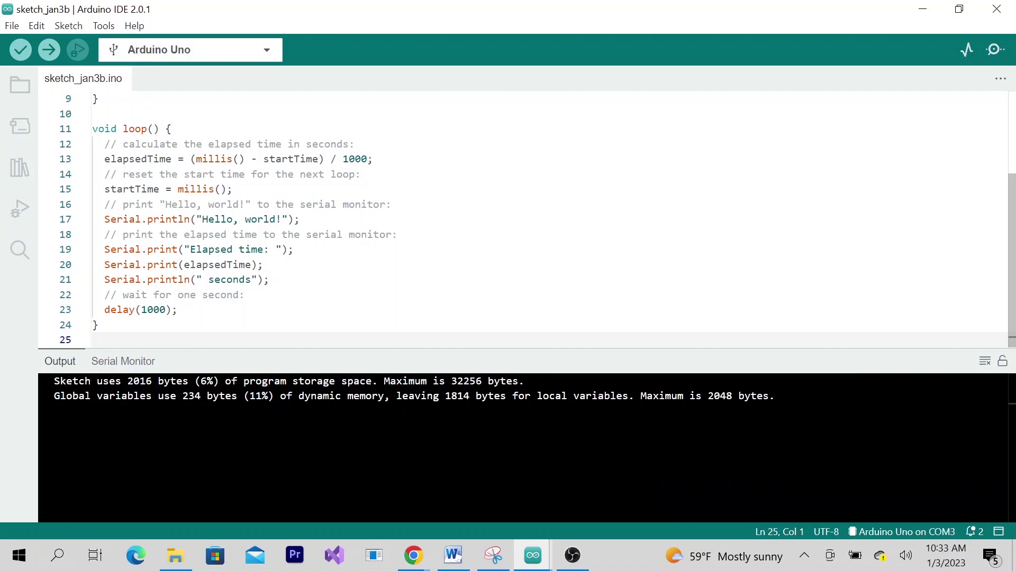
left_click(995, 49)
left_click(996, 52)
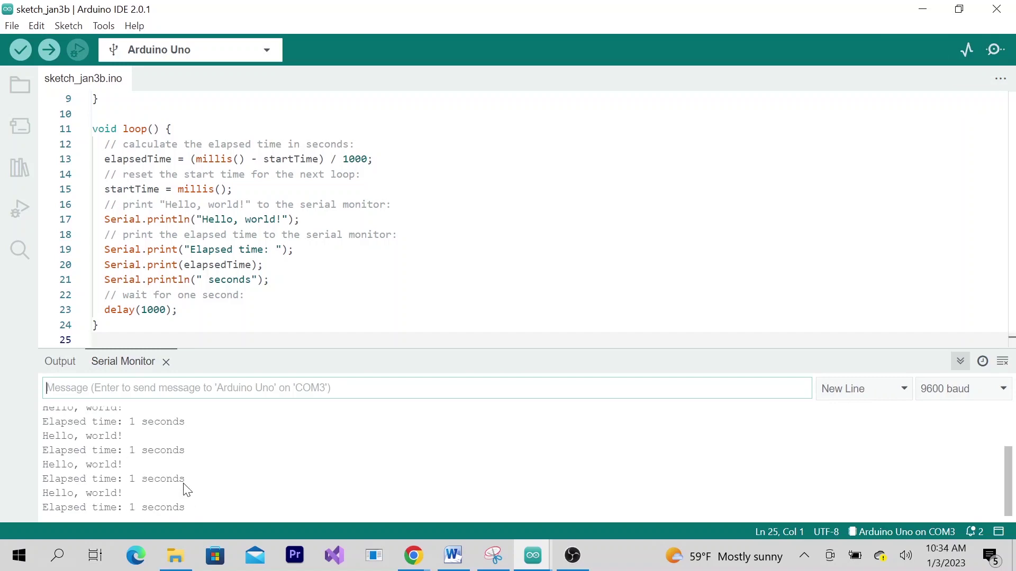
Step: Ask ChatGPT to 'display elapsed time in ms'
left_click(923, 8)
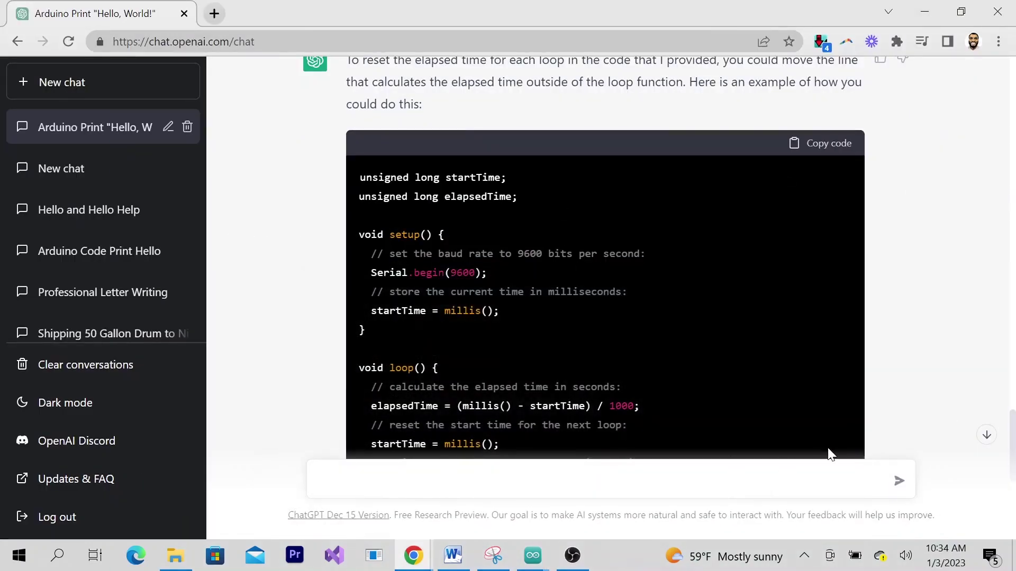
left_click_drag(1012, 426, 1013, 468)
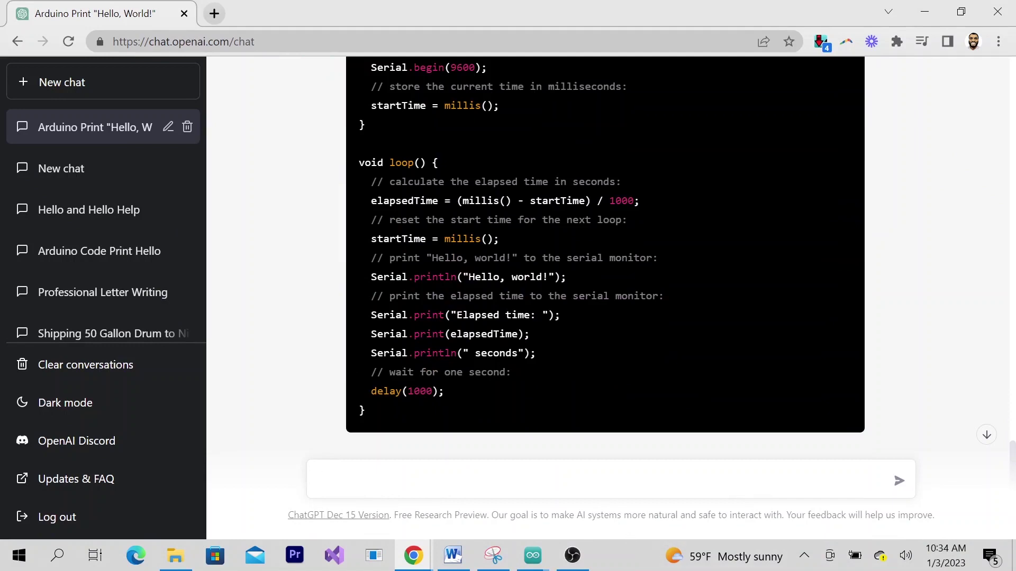
type("display elapsed time in ms")
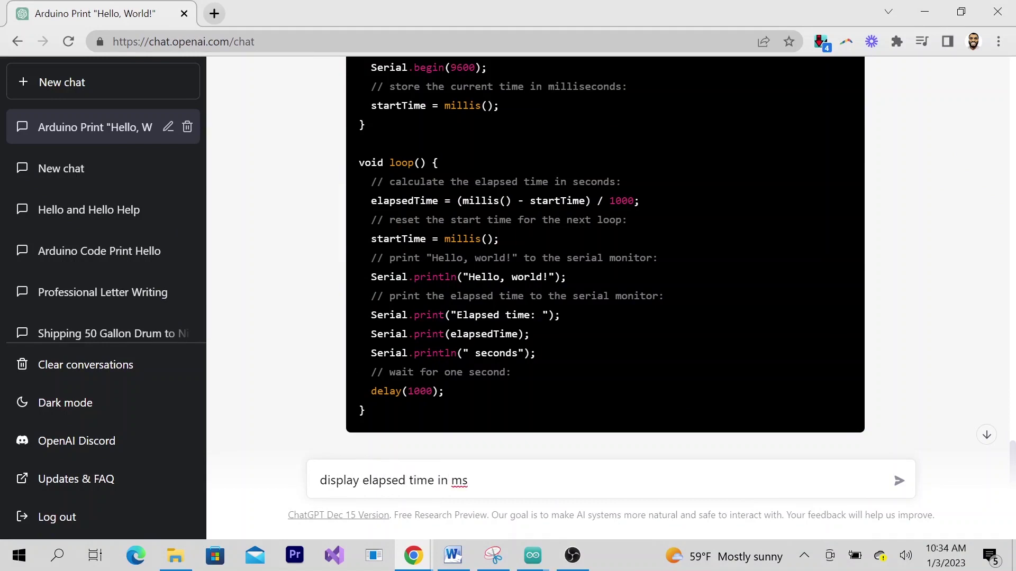
key("Return")
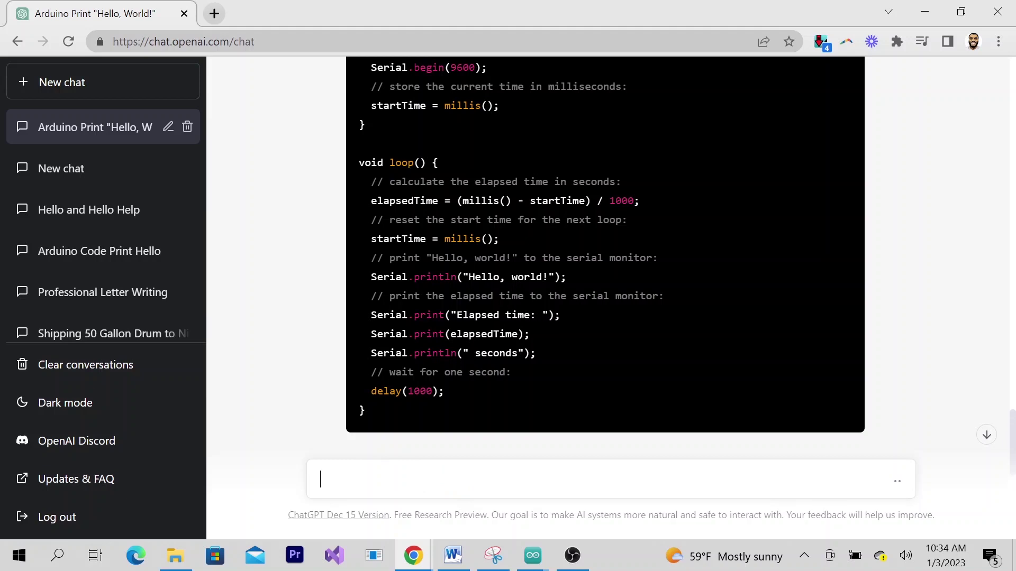
Step: Copy the millisecond version of the code from ChatGPT's newest reply
left_click(984, 437)
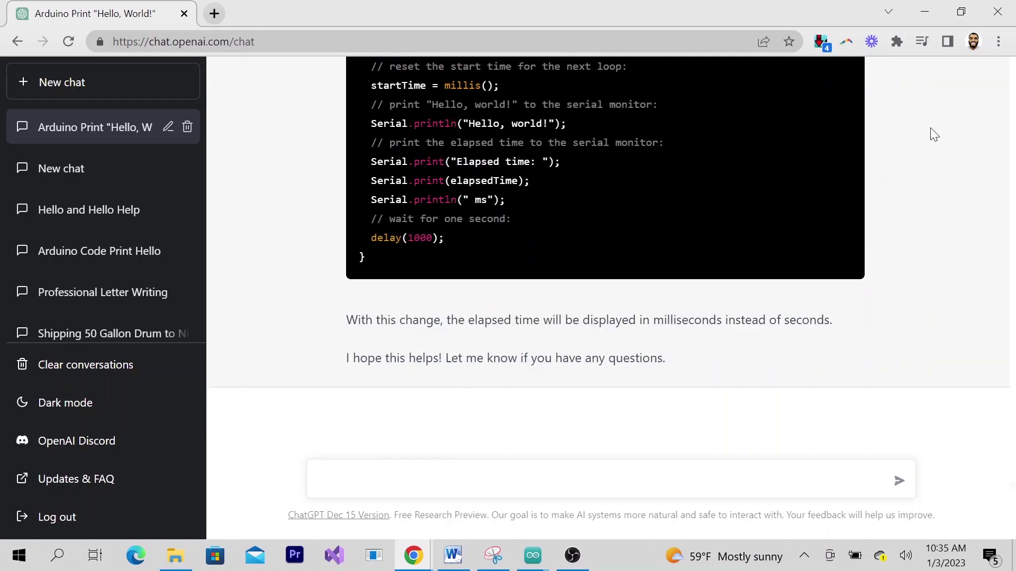
scroll(931, 130, "up", 6)
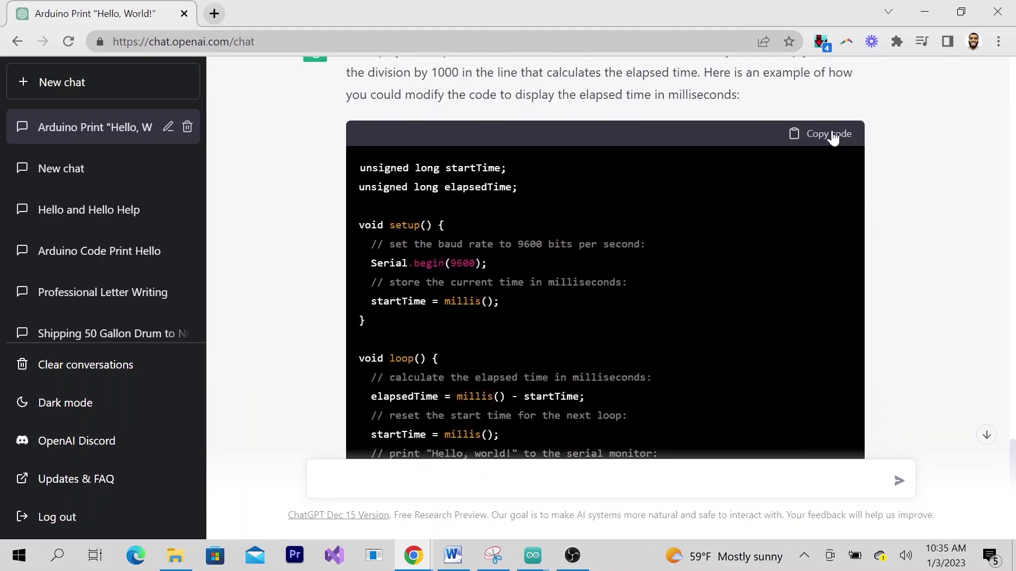
left_click(832, 137)
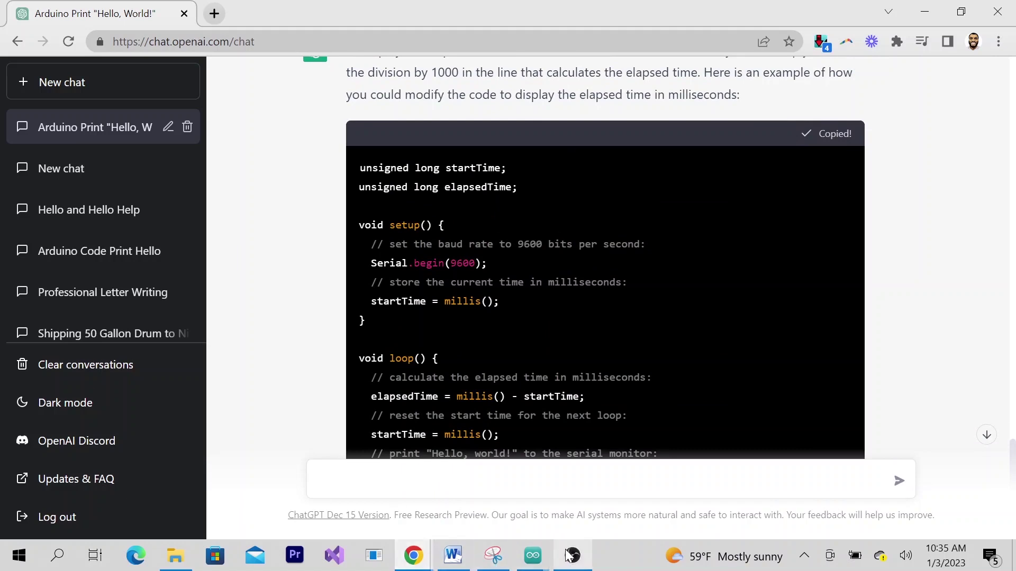
mouse_move(532, 556)
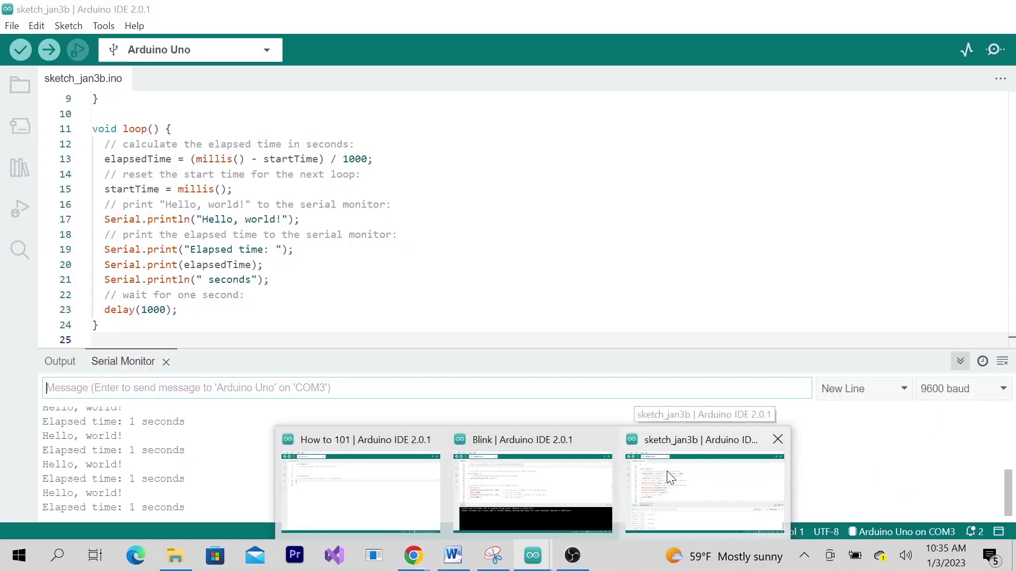
Step: Replace the sketch_jan3b code with the millisecond version
left_click(666, 471)
key("ctrl+a")
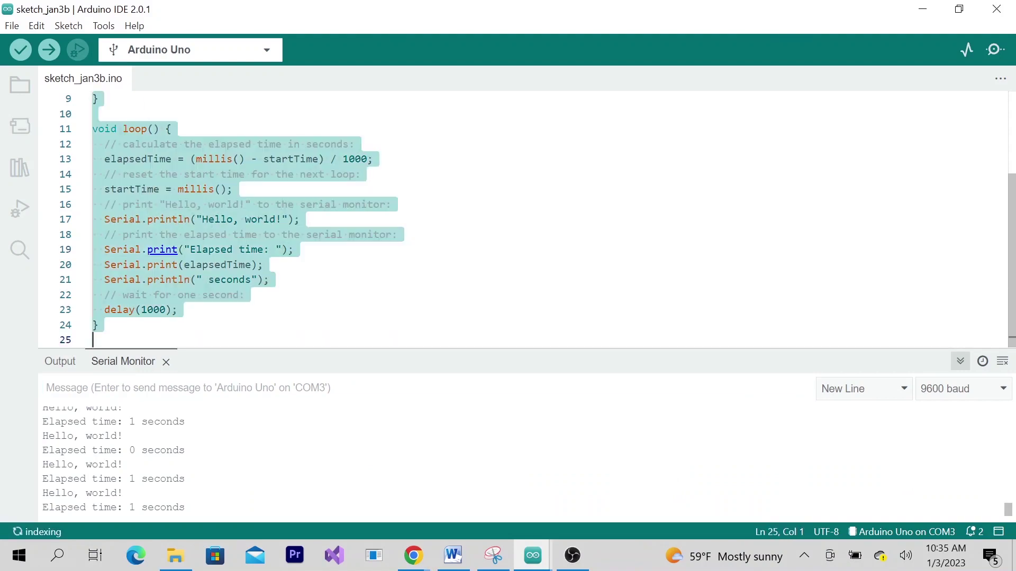
key("BackSpace")
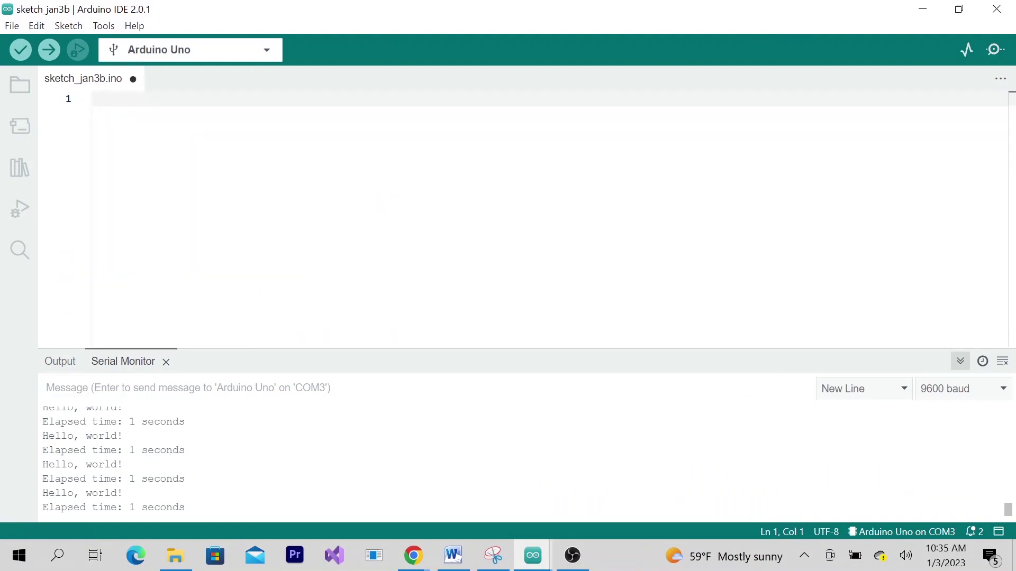
key("ctrl+v")
Step: Upload the sketch and reopen the serial monitor to see about 1000 ms per loop
left_click(49, 50)
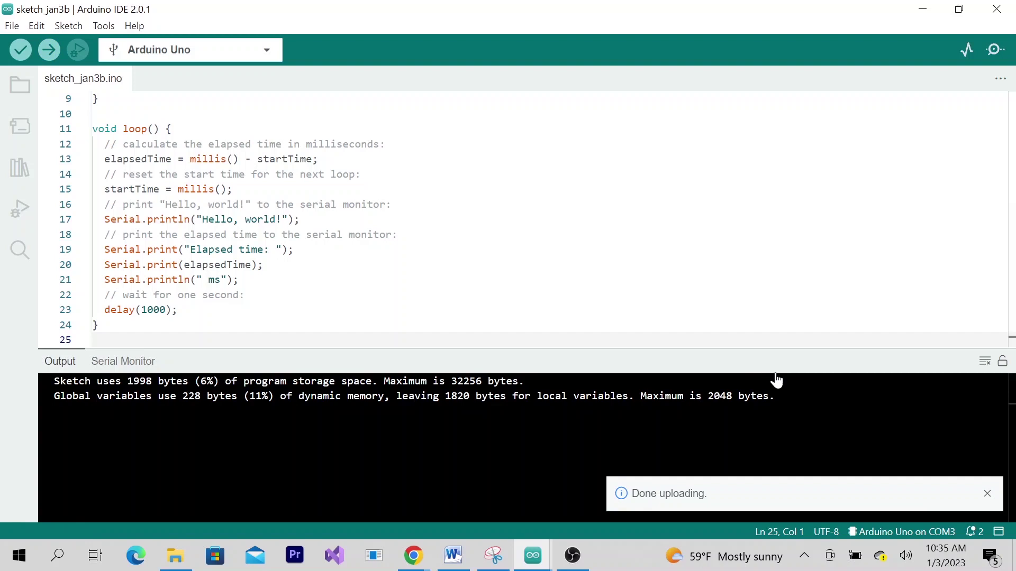
left_click(997, 57)
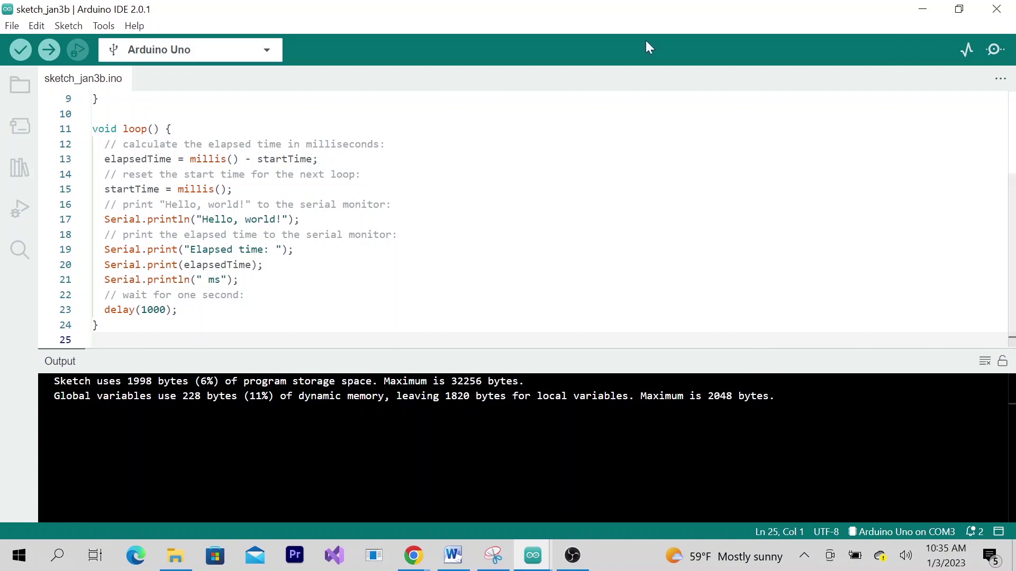
left_click(994, 50)
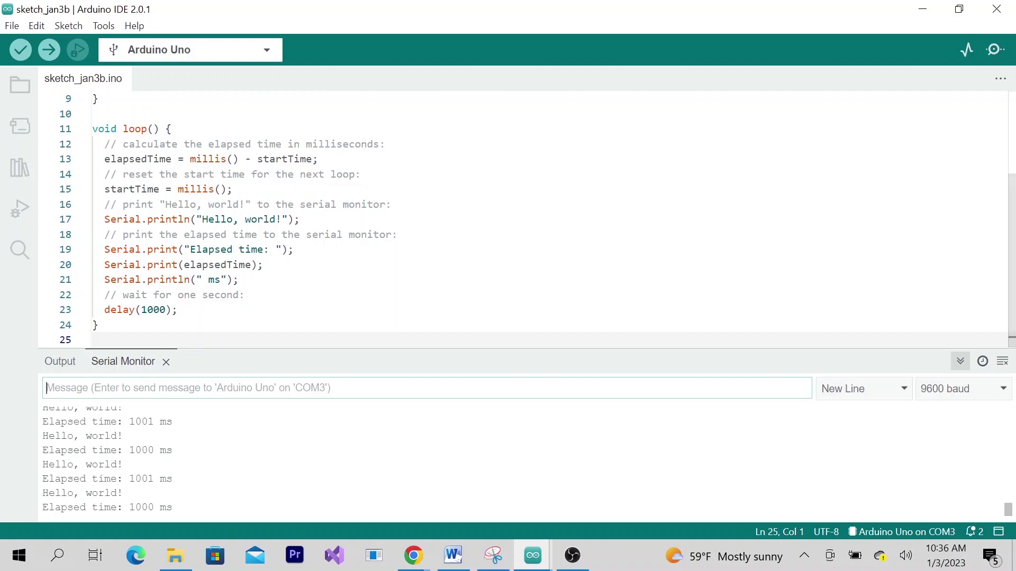
Step: Add a TODO item under TODO: set the baud rate to 9600 and print a Hello world greeting with a name
left_click(453, 555)
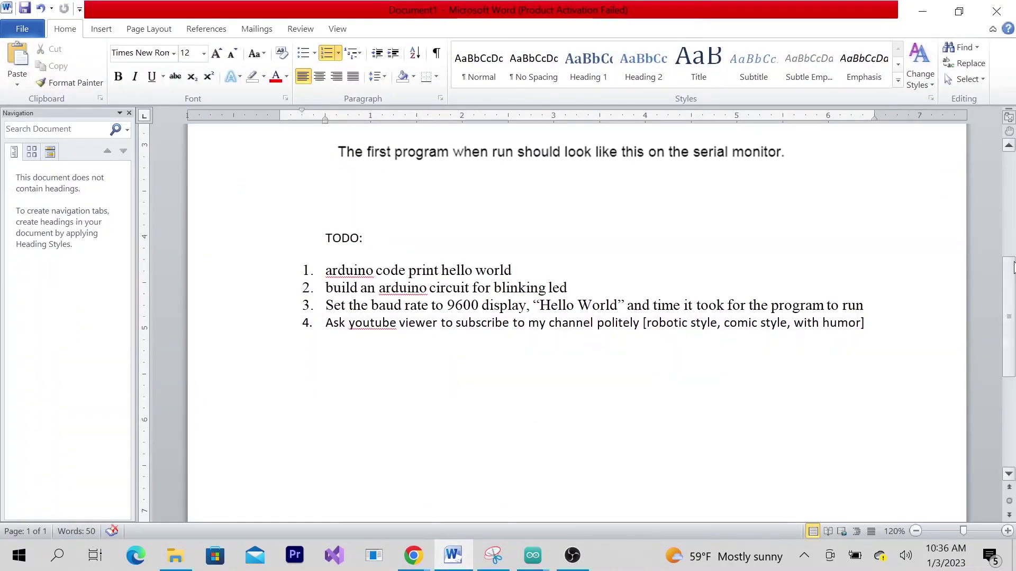
left_click_drag(1014, 273, 1014, 201)
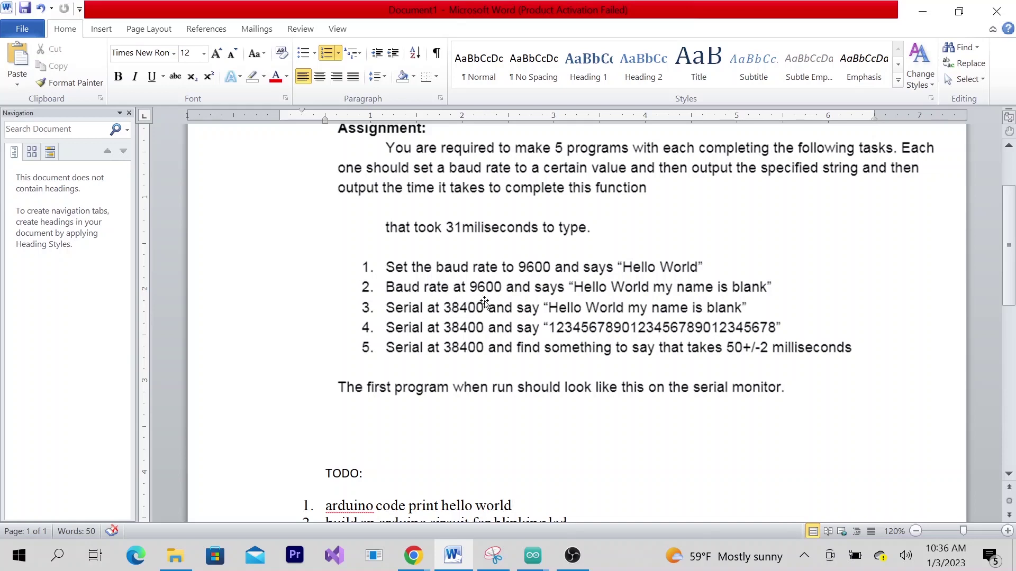
key("Up")
key("Down")
key("Up")
key("Return")
type("Set the baudrate to 9600 and say “Hello world my name is Alfred")
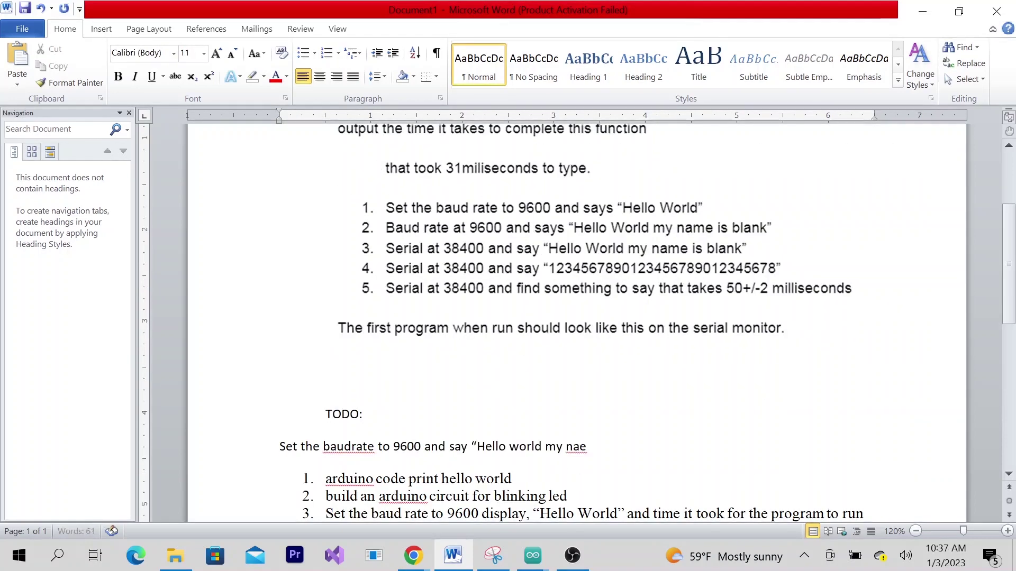
Step: Change the second and third items to baud 38400 and 3800, with item 3's message as 123456789
double_click(456, 431)
type("38400")
double_click(453, 449)
type("3800")
left_click_drag(523, 449, 694, 449)
key("BackSpace")
type("123456789”")
key("Down")
key("Delete")
key("Delete")
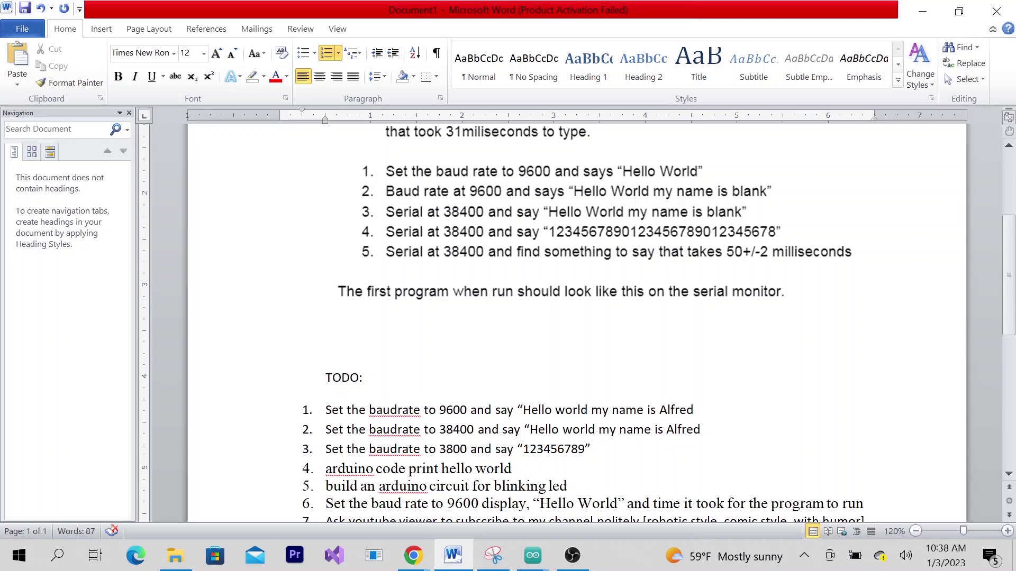
Step: Select the first new baud-rate task for copying and put Word away
left_click_drag(326, 410, 522, 407)
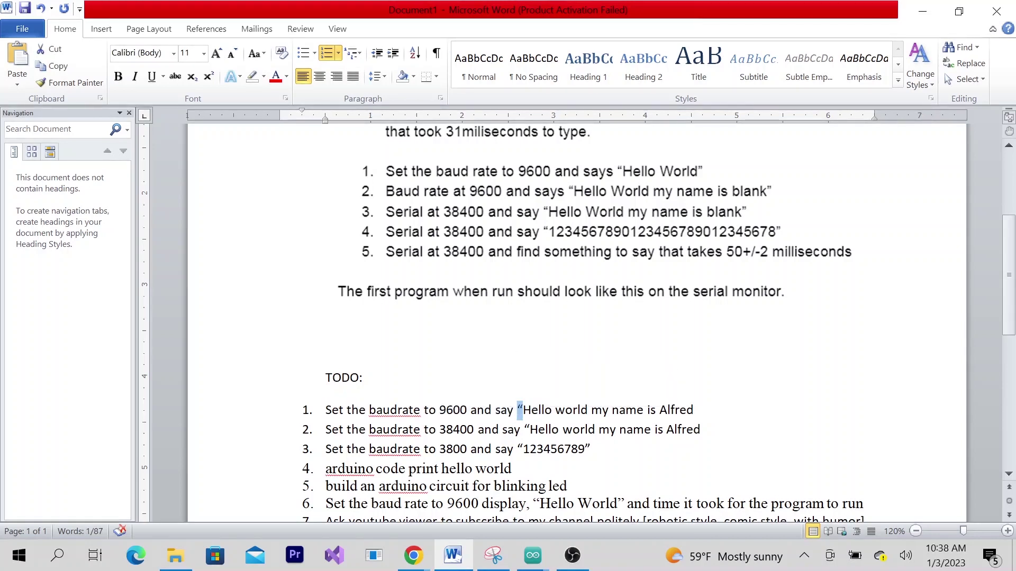
left_click_drag(326, 410, 719, 419)
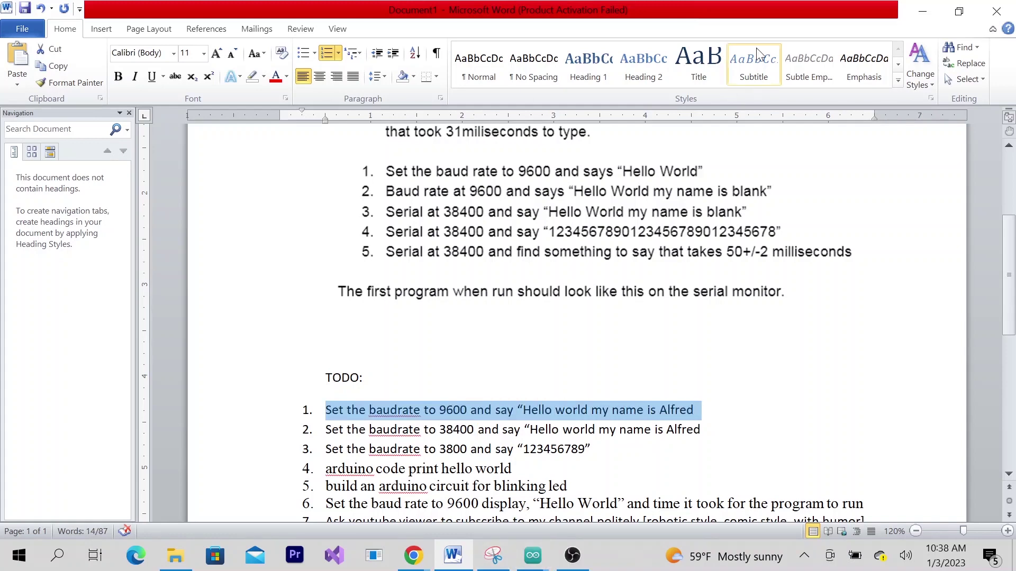
left_click(926, 17)
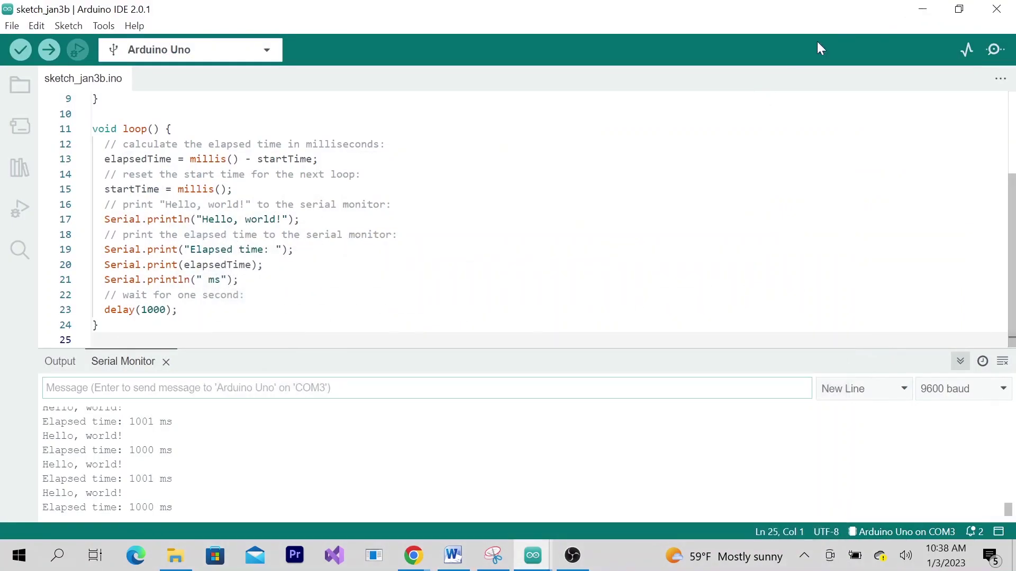
Step: Send the 9600-baud Hello world task to ChatGPT without its list number
left_click(928, 8)
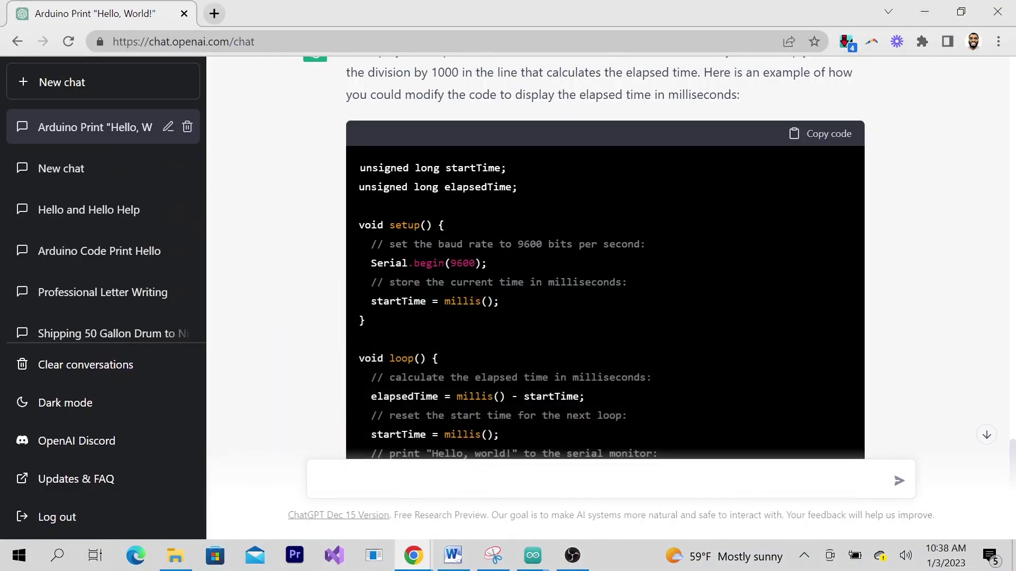
key("ctrl+v")
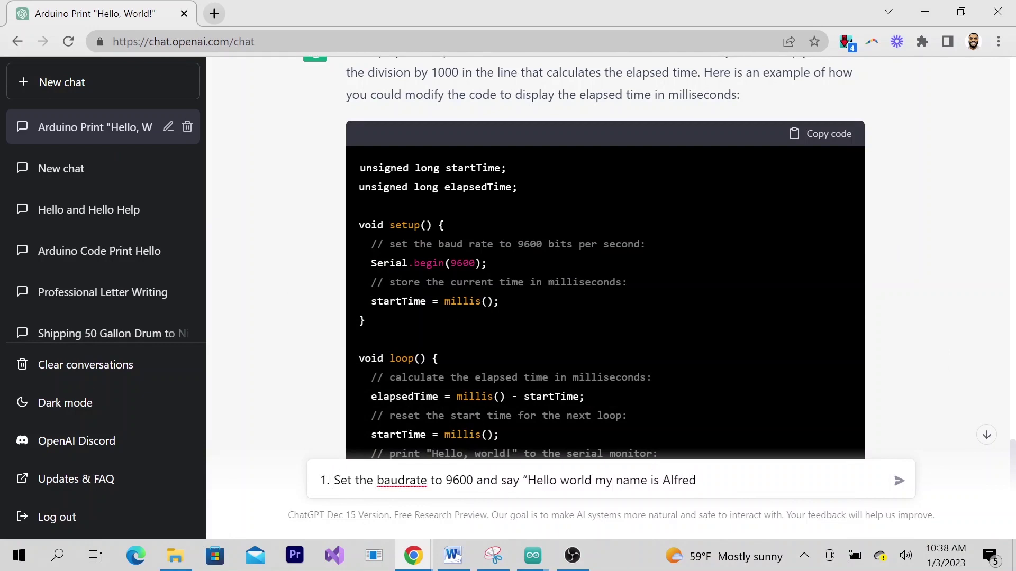
key("BackSpace")
key("BackSpace")
key("BackSpace")
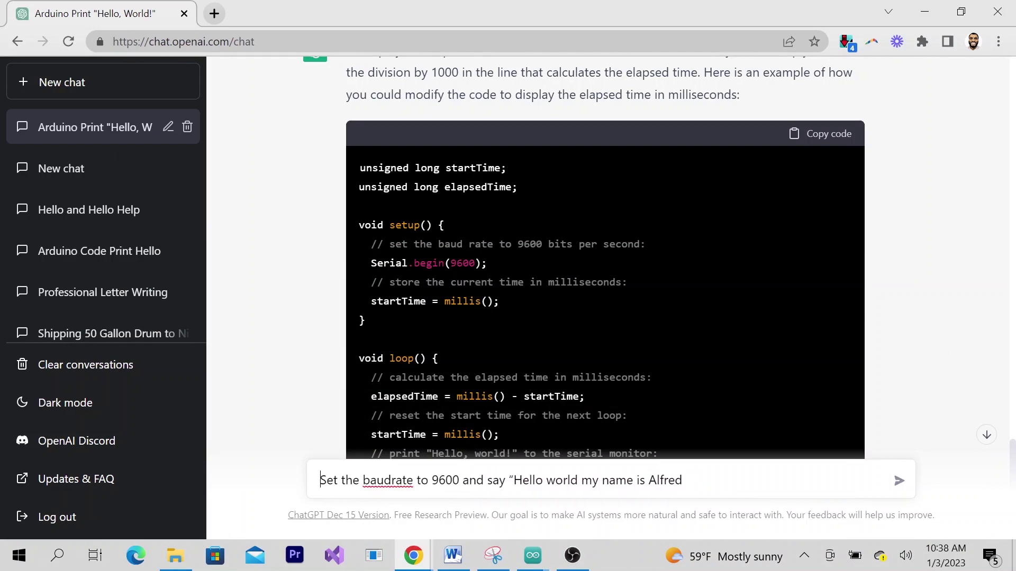
key("Return")
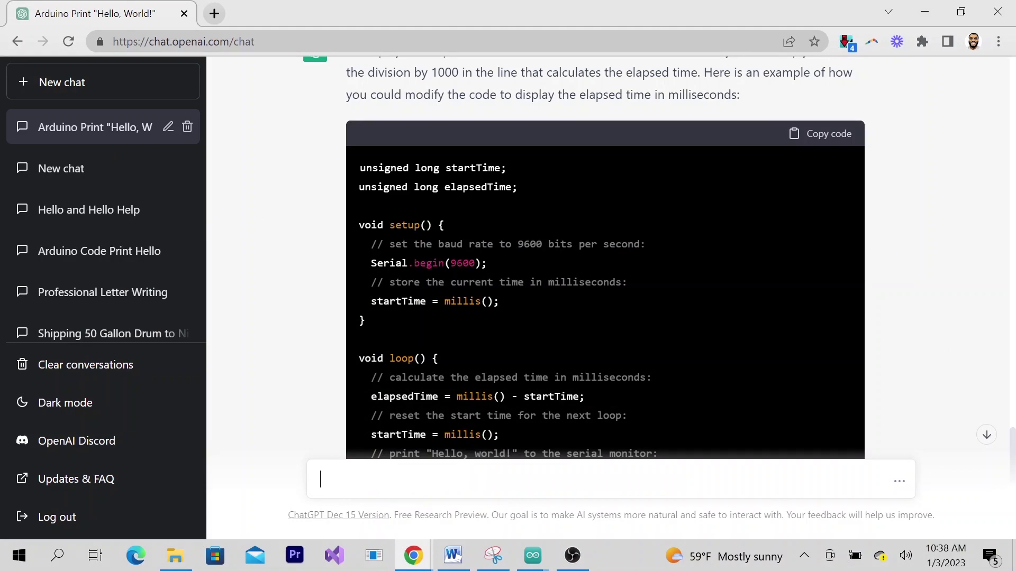
left_click(987, 436)
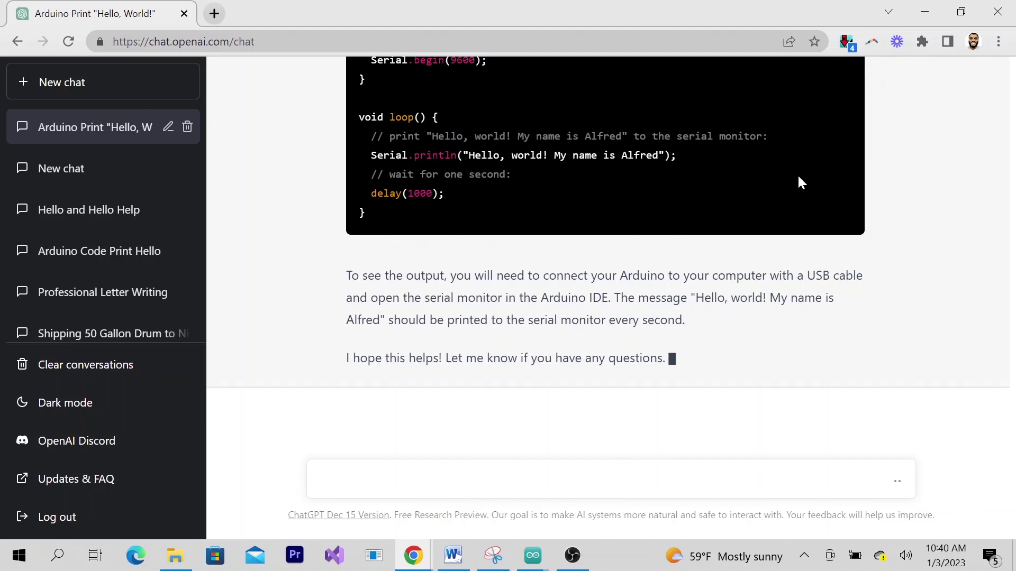
scroll(954, 253, "up", 10)
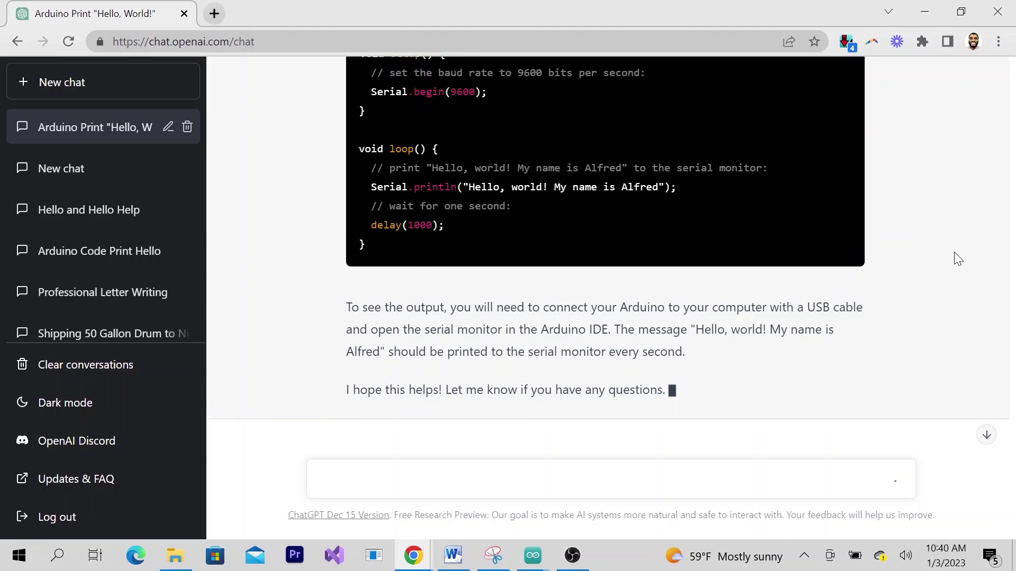
scroll(957, 259, "up", 8)
scroll(957, 260, "up", 1)
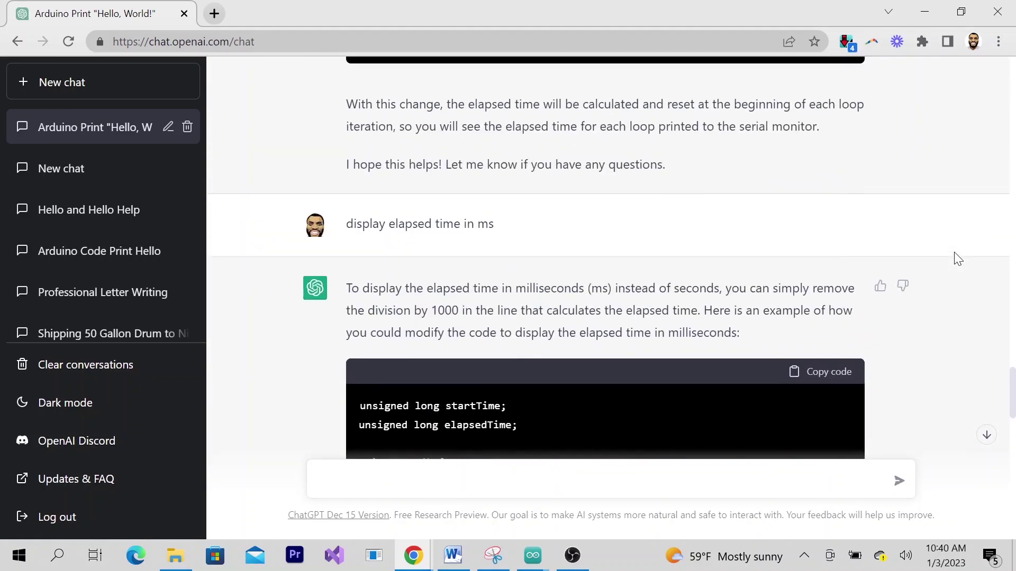
scroll(957, 256, "up", 1)
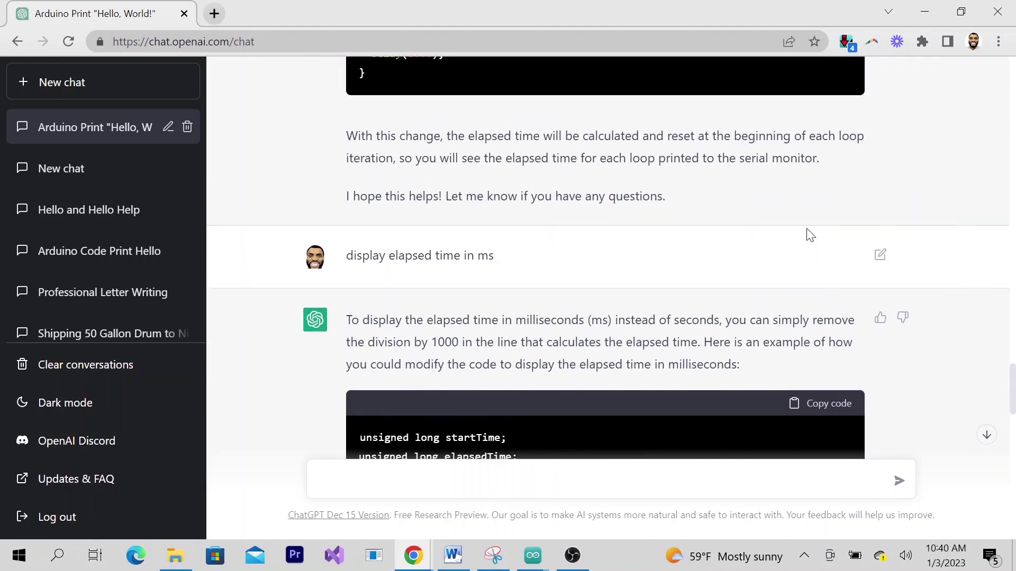
scroll(1014, 138, "up", 15)
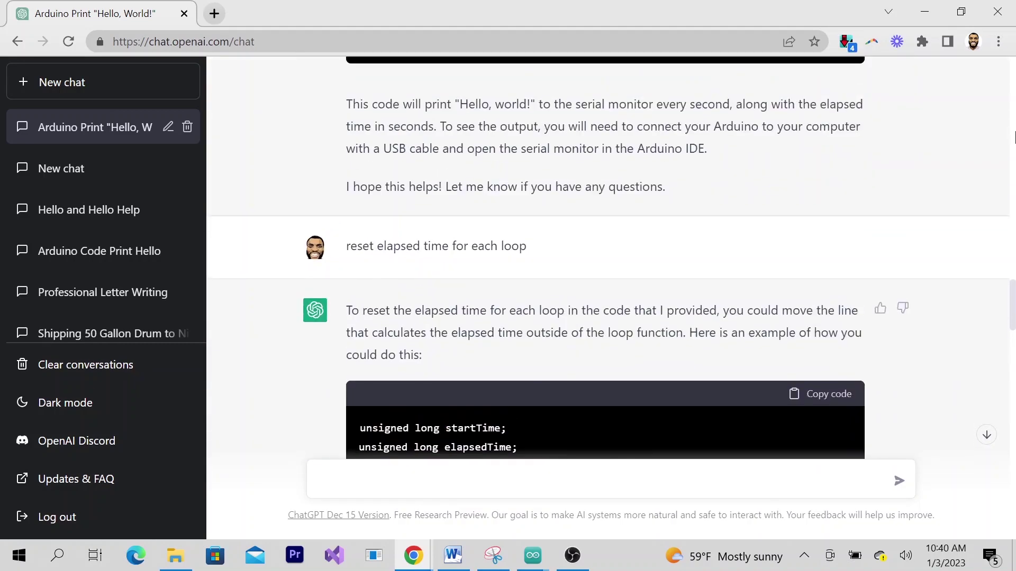
scroll(1014, 138, "up", 5)
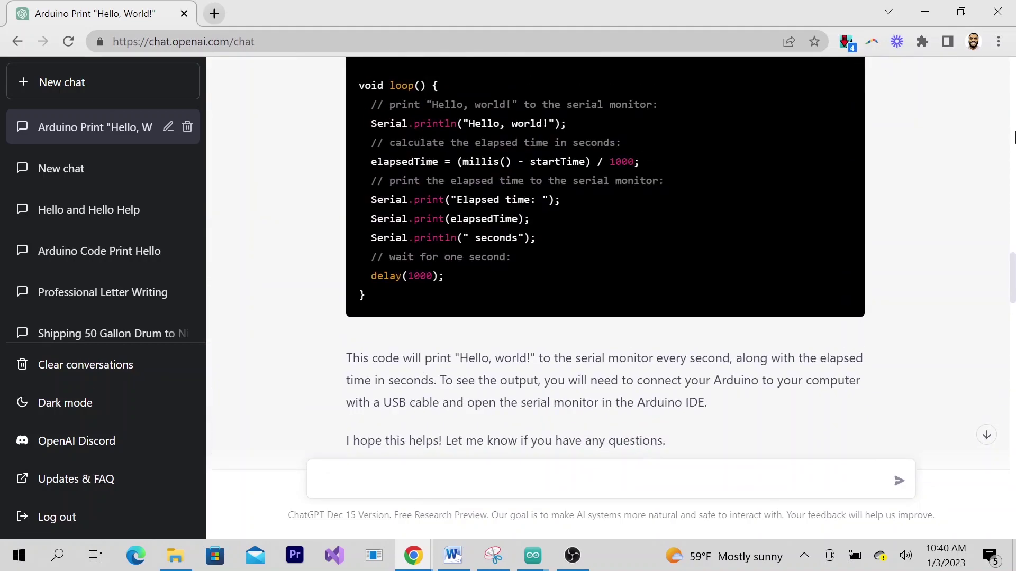
scroll(1014, 138, "up", 12)
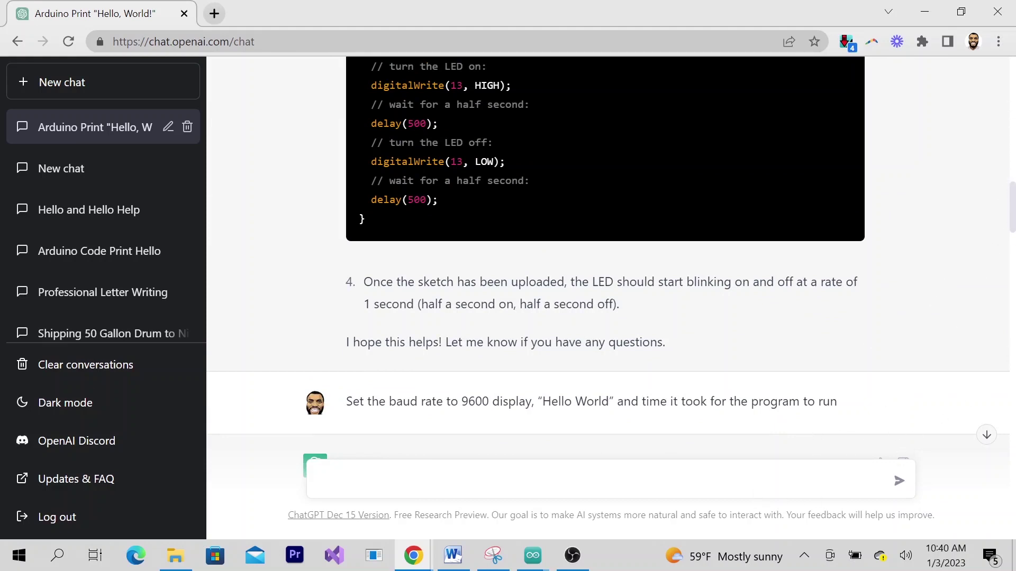
Step: Ask ChatGPT how long the program took to run and follow its reply
type("loj")
type("g did")
type(" it took pr")
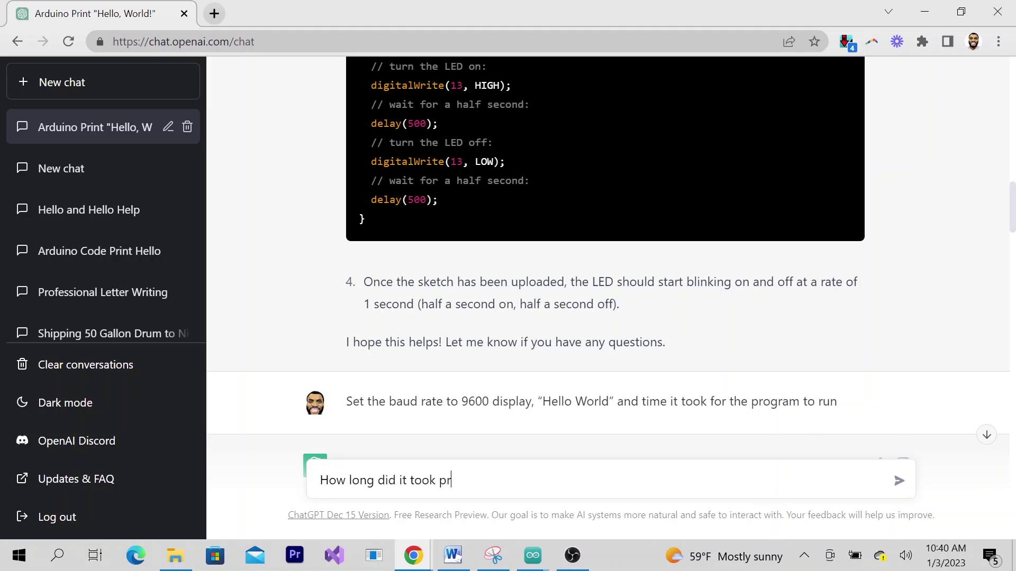
type("ogram to run")
key("Return")
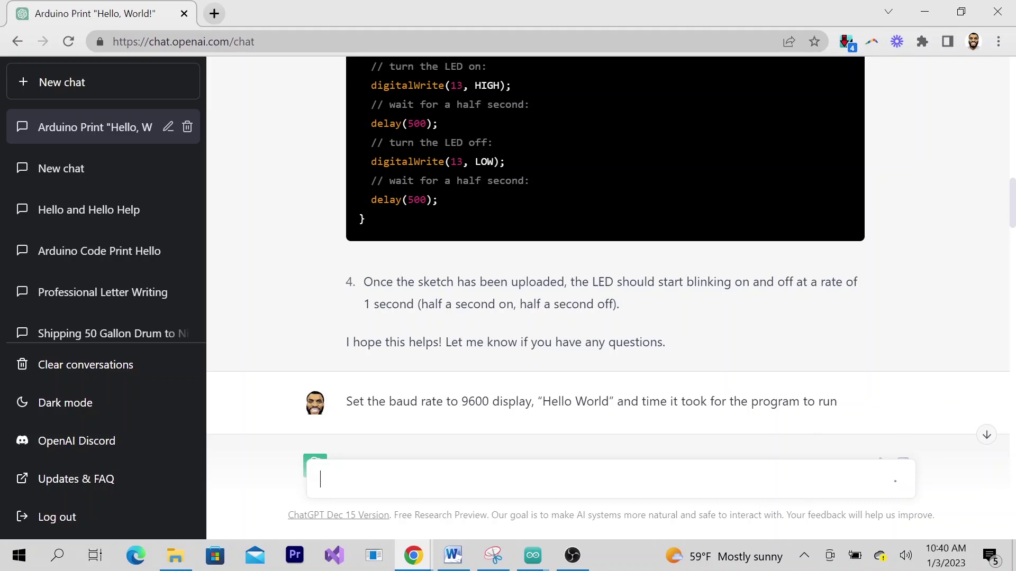
left_click(988, 436)
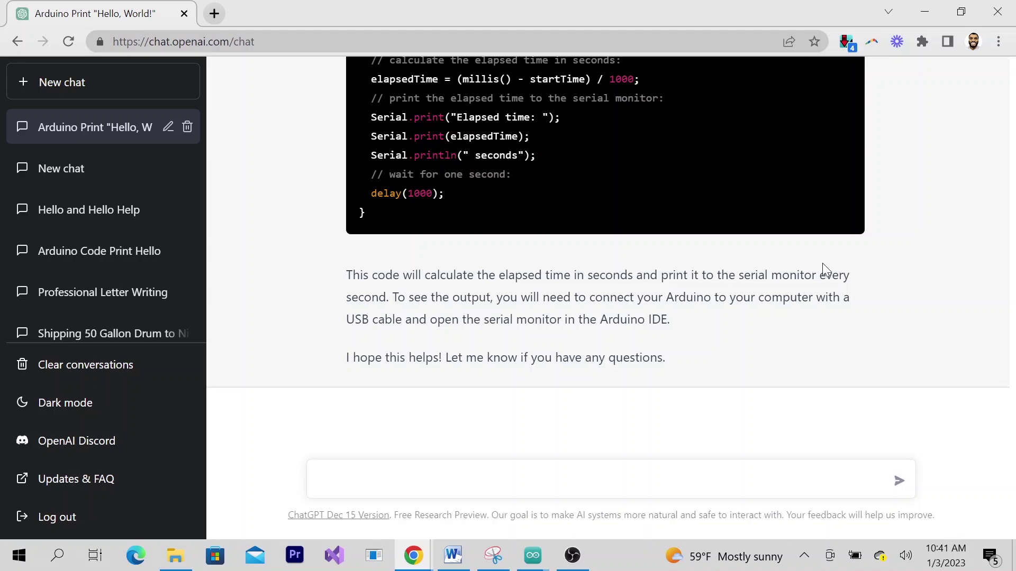
Step: Select TODO item 7, the request asking YouTube viewers to subscribe
left_click(444, 557)
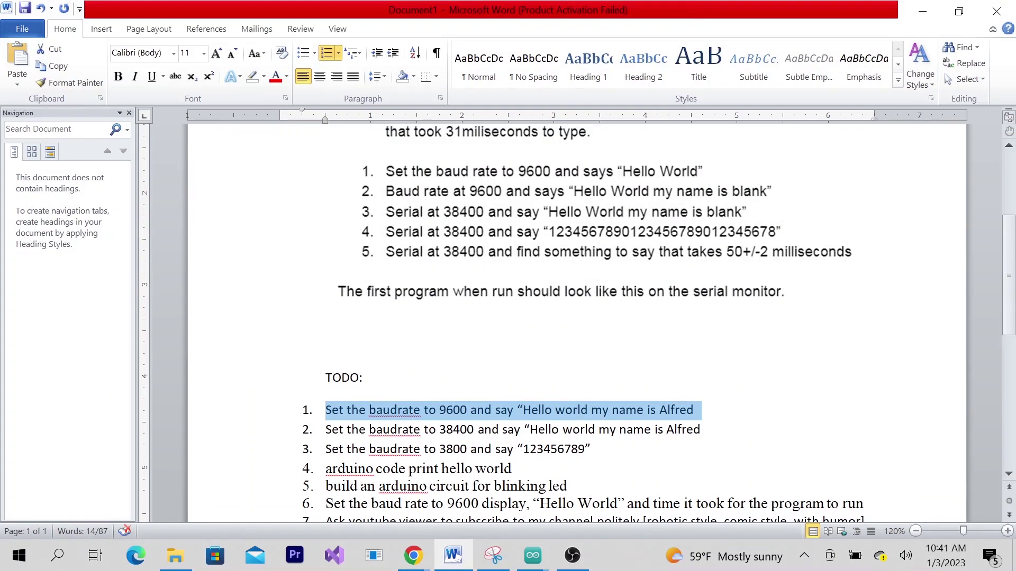
left_click(456, 503)
scroll(564, 286, "down", 1)
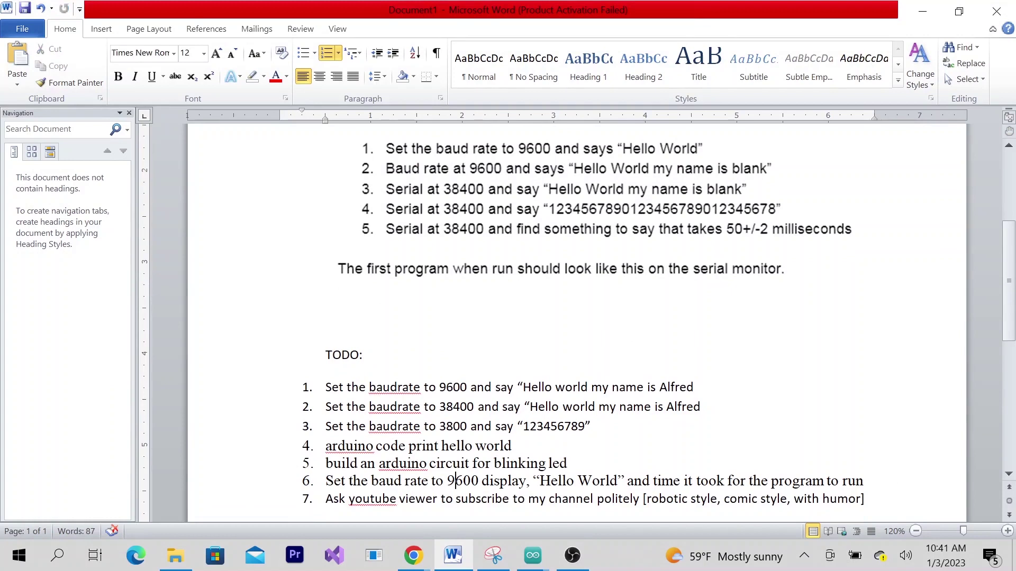
left_click(456, 499)
left_click_drag(325, 499, 640, 499)
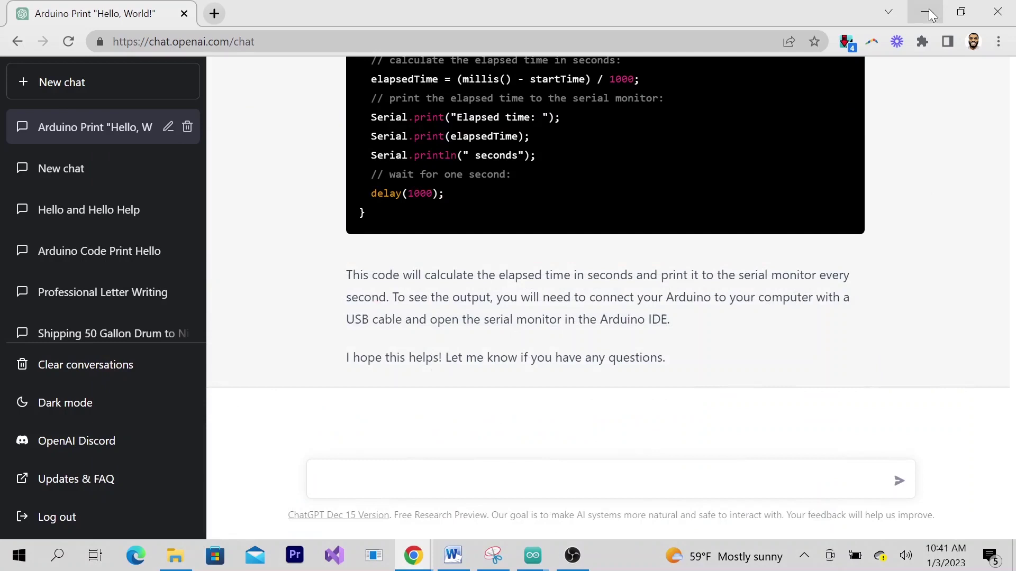
Step: Send the subscribe TODO item to ChatGPT without its '7. ' prefix
left_click(925, 9)
type("7. Ask youtube viewer to subscribe to my channel politely")
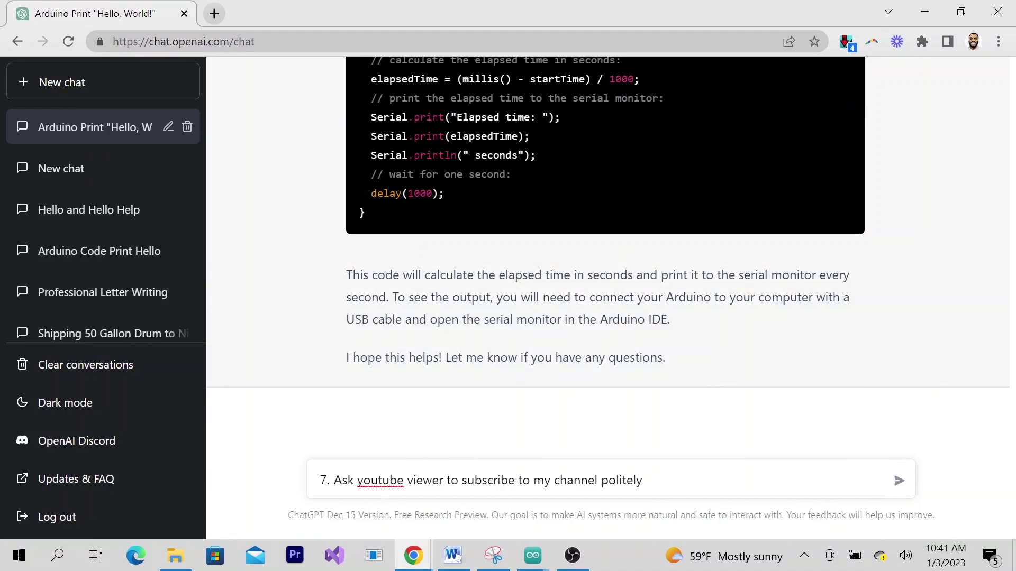
key("BackSpace")
key("BackSpace")
key("BackSpace")
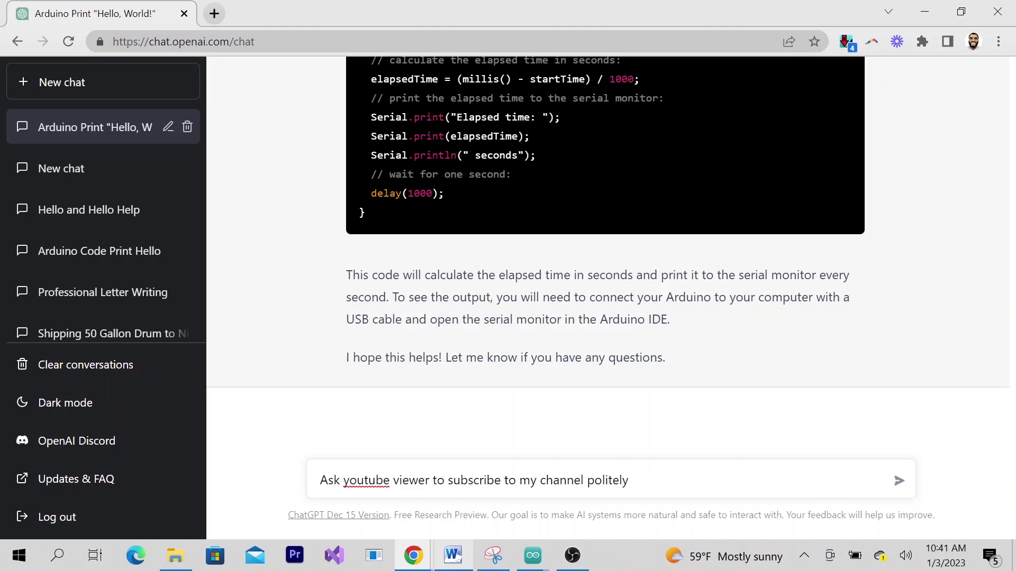
key("Return")
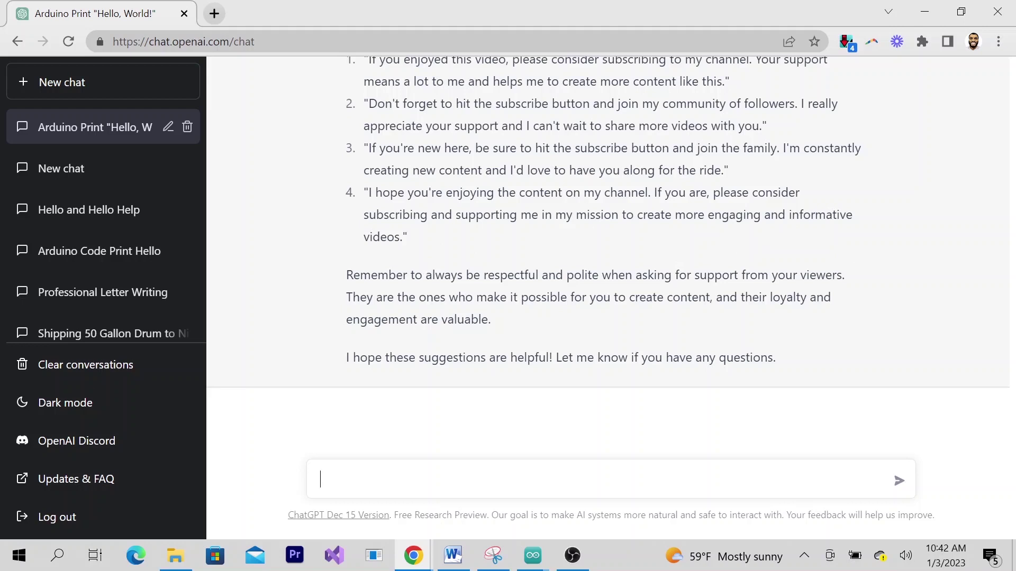
Step: Ask ChatGPT to 'say it in a comic way' for the subscribe request
left_click_drag(408, 238, 356, 190)
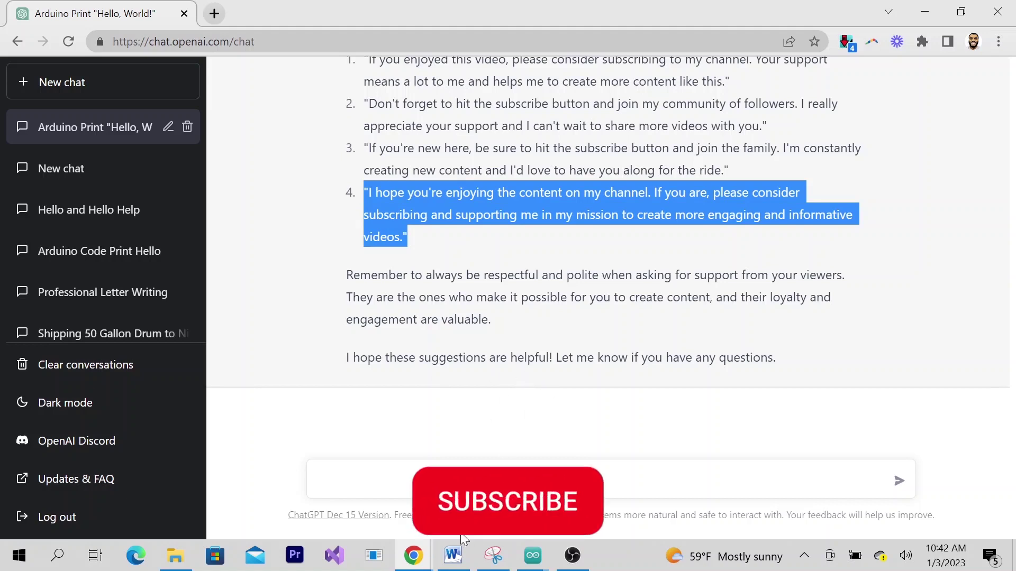
mouse_move(454, 556)
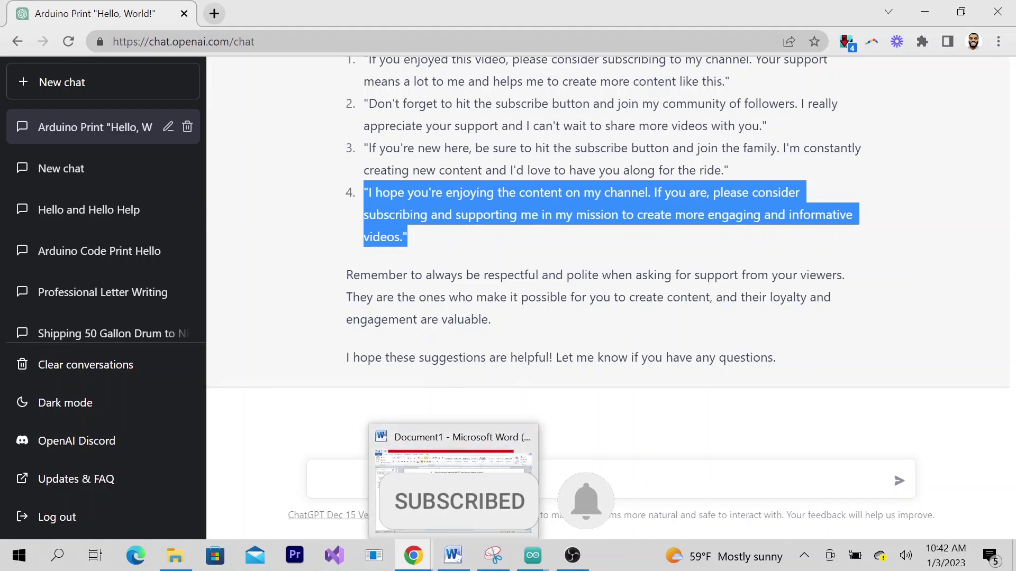
left_click(319, 479)
type("say it in a")
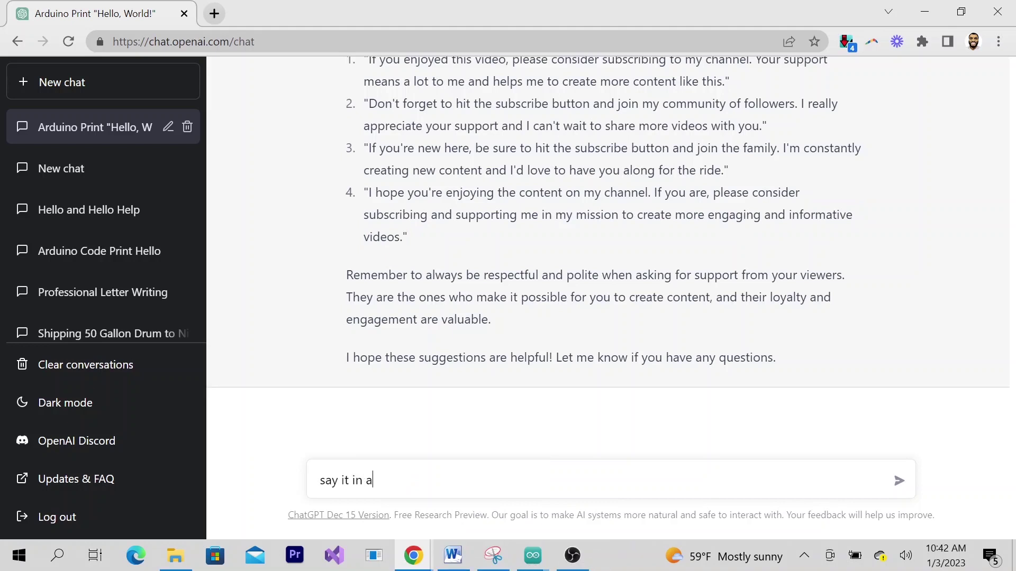
type(" comm")
type("c way")
key("Return")
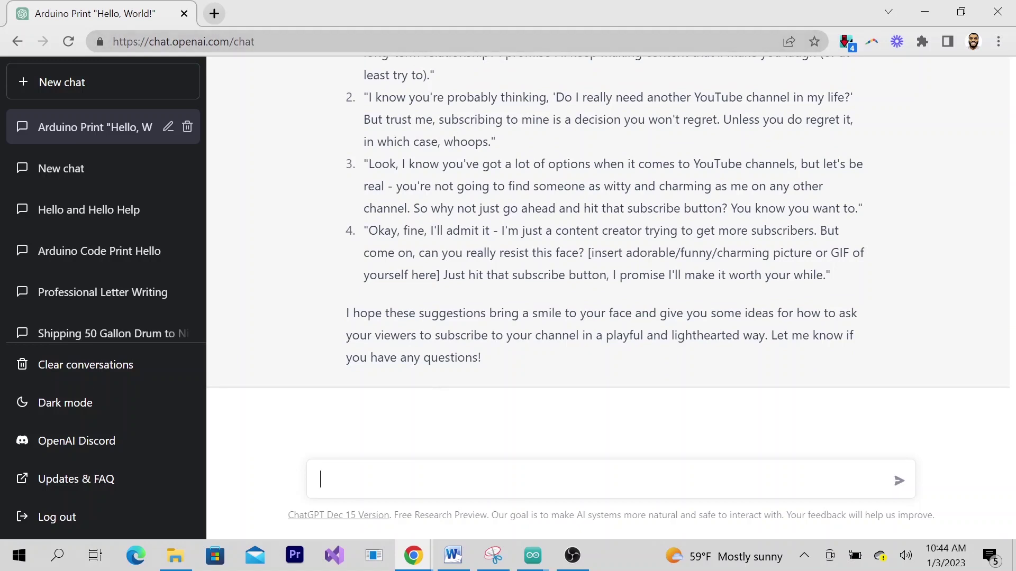
left_click_drag(487, 142, 411, 120)
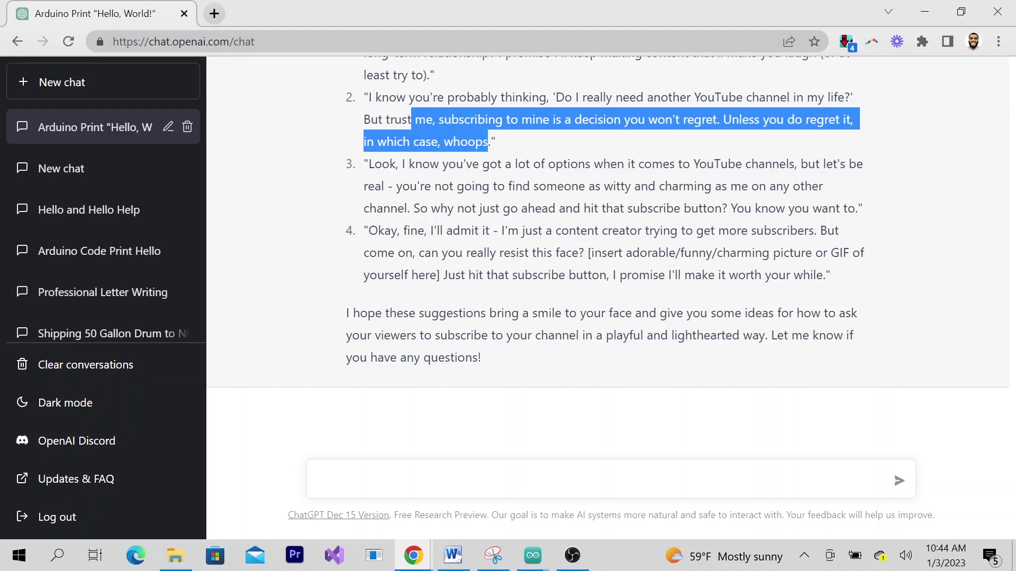
left_click_drag(364, 164, 369, 230)
left_click(369, 230)
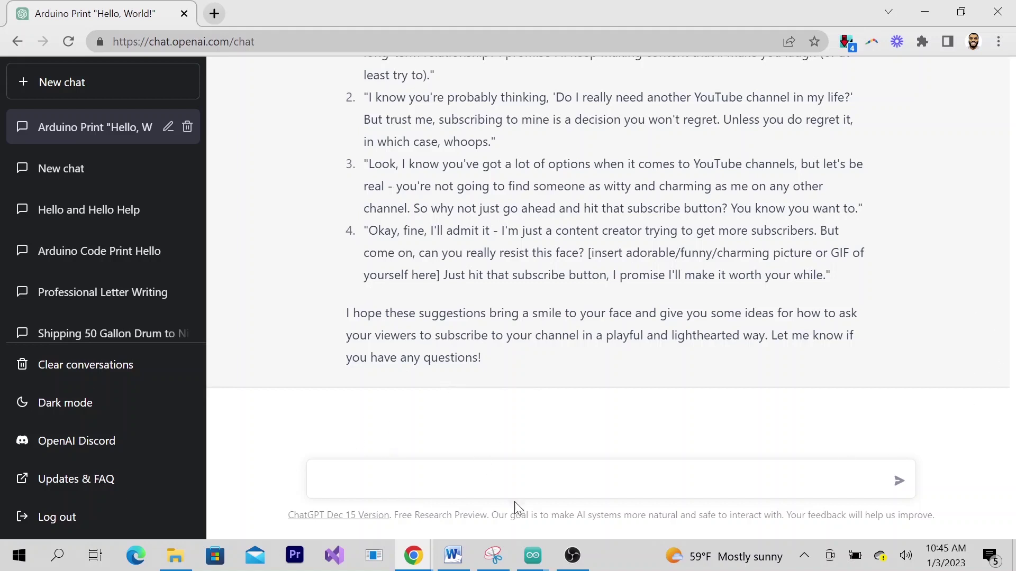
Step: Ask ChatGPT: 'Write a YouTube description of this chat session'
left_click(478, 496)
type("Write a YouTube desc")
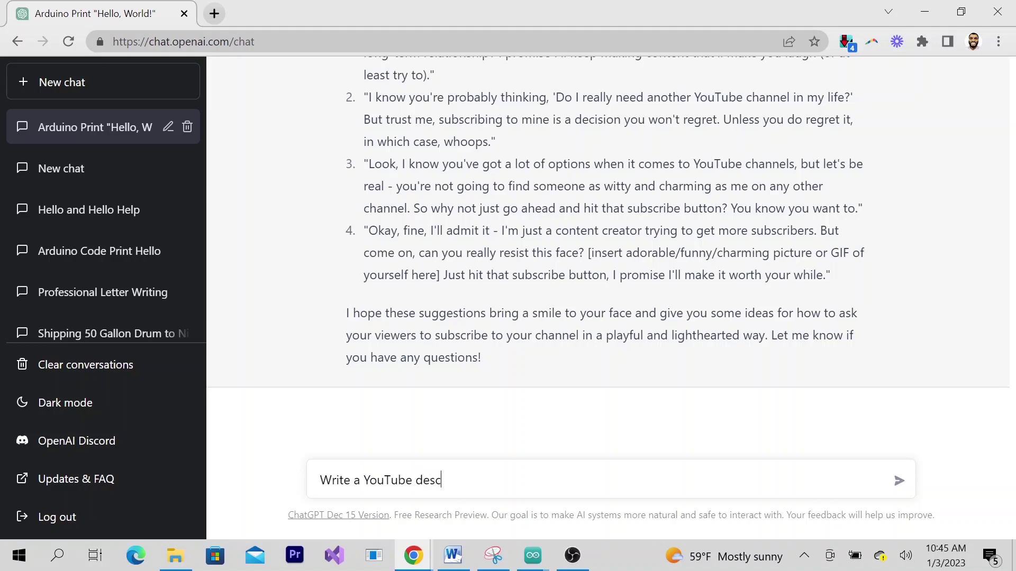
type("ription of the conv")
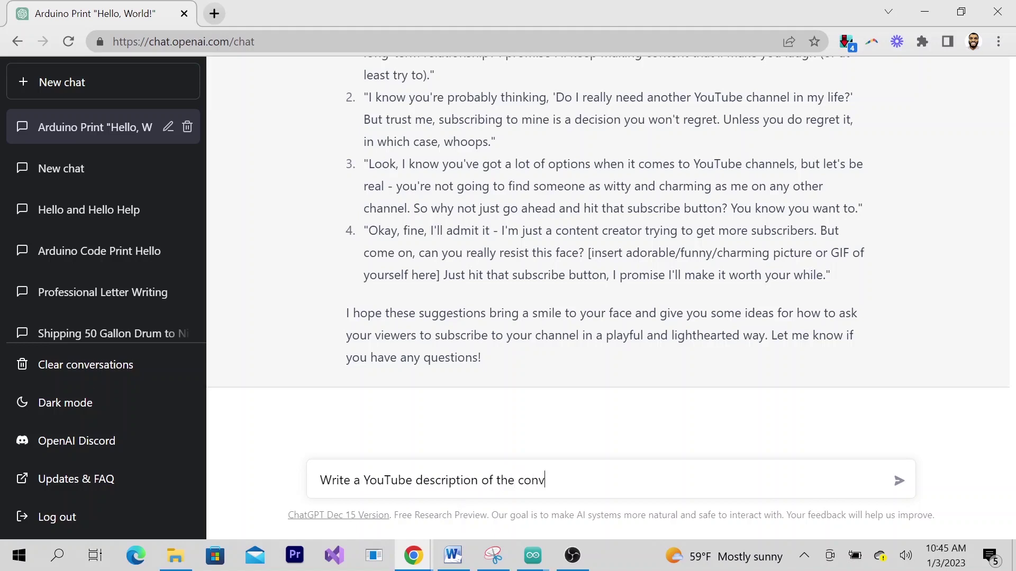
key("BackSpace")
key("BackSpace")
key("BackSpace")
key("BackSpace")
key("BackSpace")
key("BackSpace")
type("is chat session")
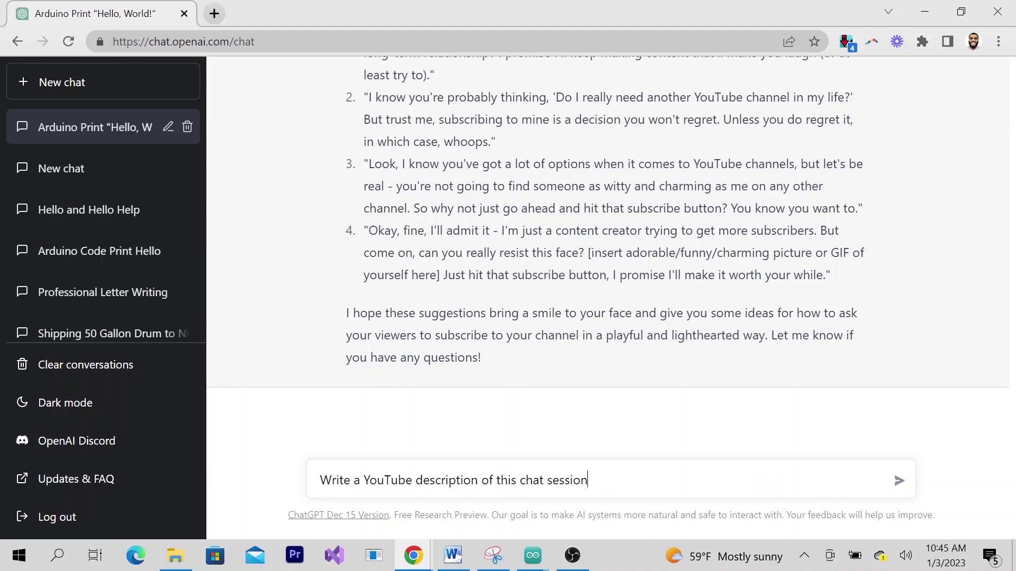
key("Return")
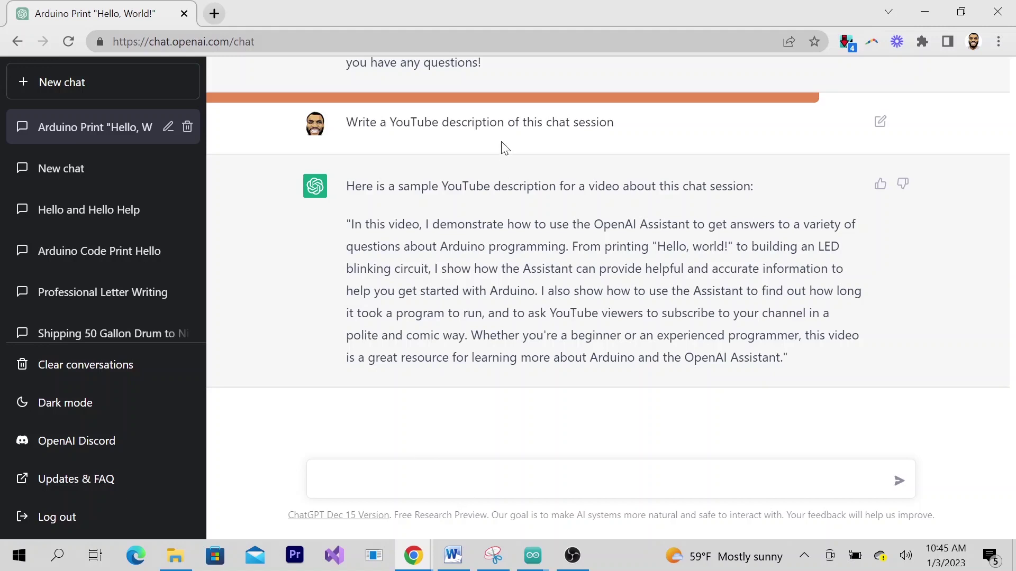
Step: Scroll back up the conversation to the earlier comic subscribe suggestions
scroll(504, 148, "up", 5)
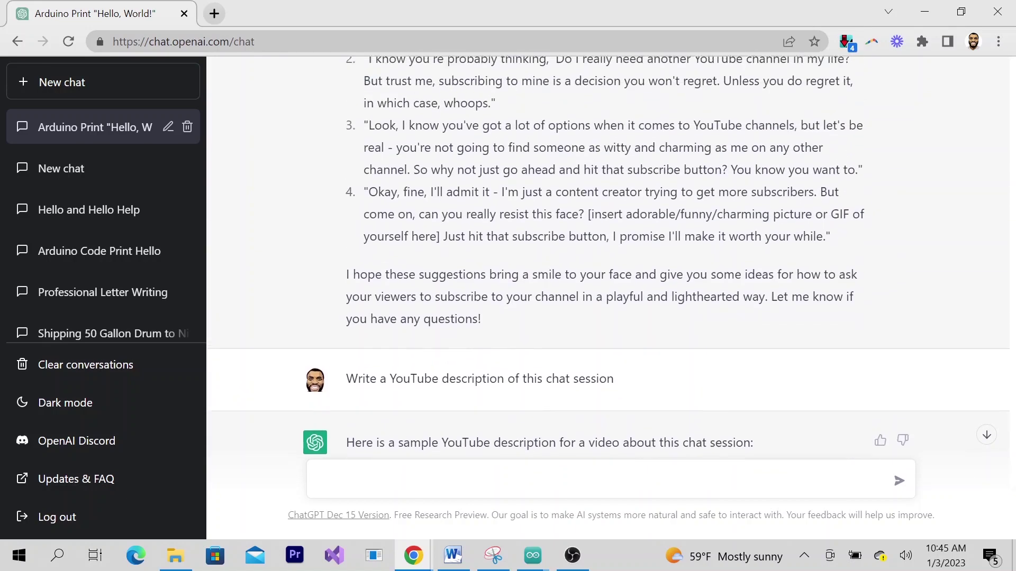
scroll(608, 250, "up", 3)
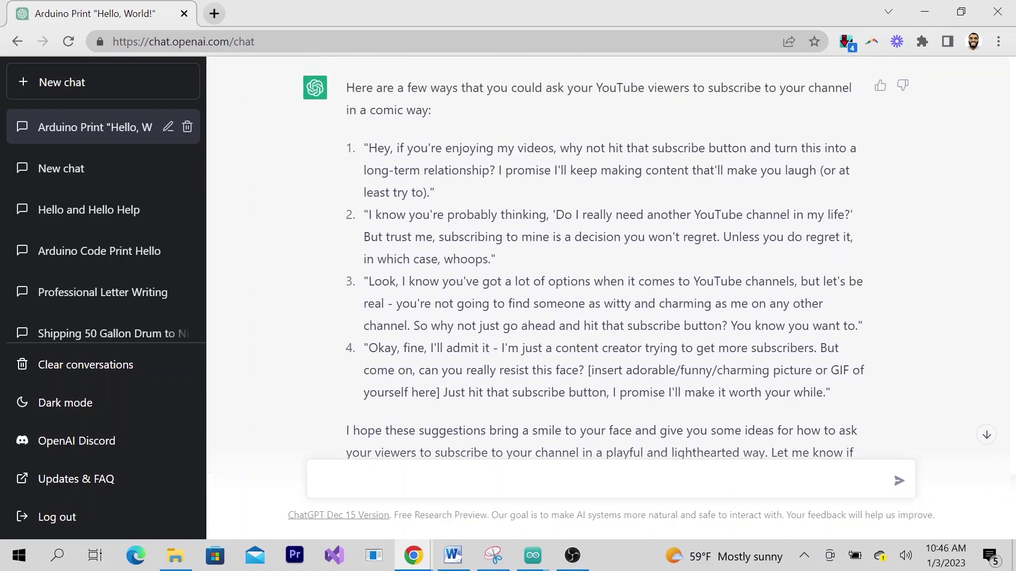
scroll(608, 260, "up", 1)
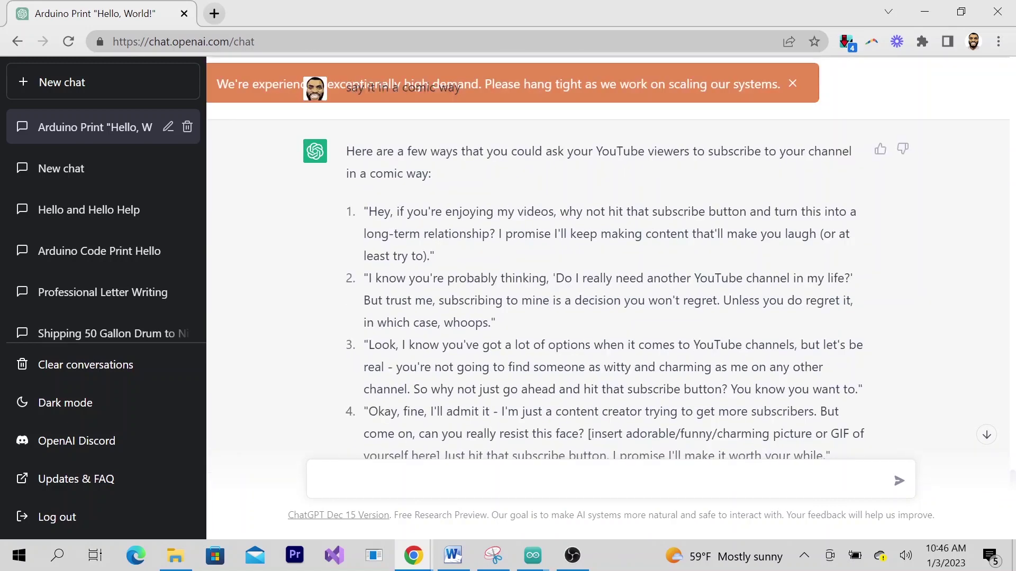